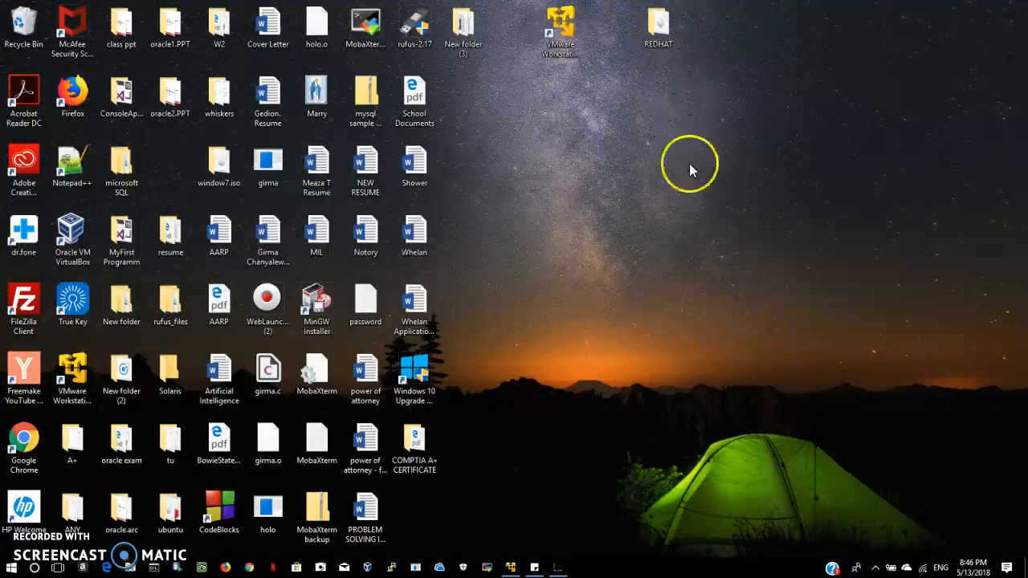
Open the REDHAT folder on the desktop, examine the disc image stored in it, and close the folder.
click(566, 32)
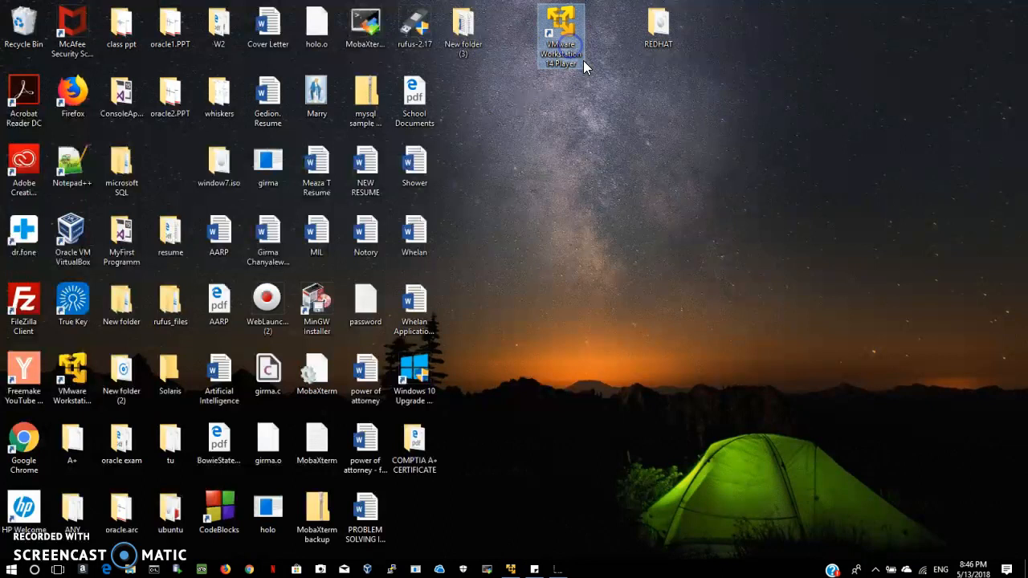
double_click(578, 56)
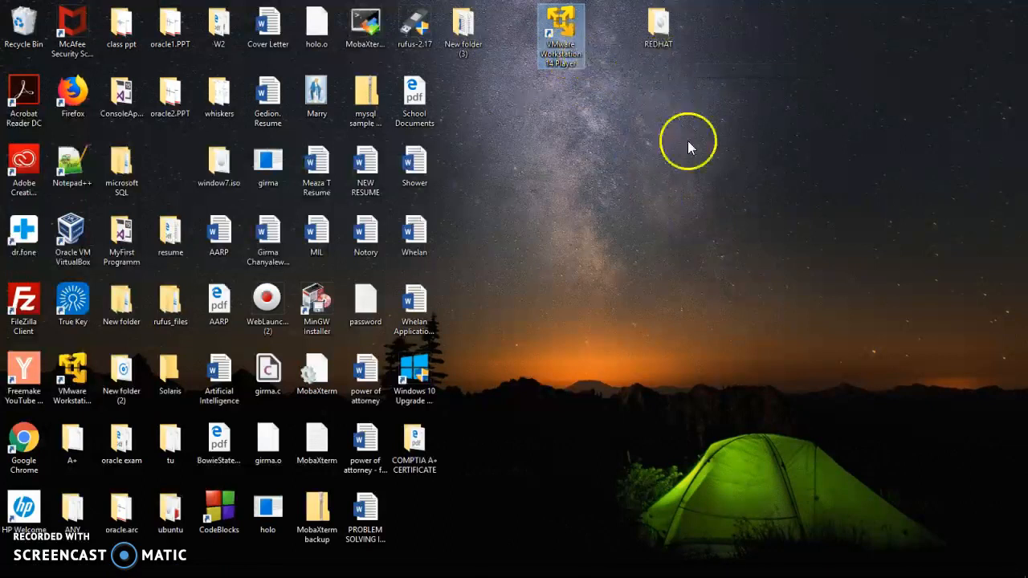
click(658, 32)
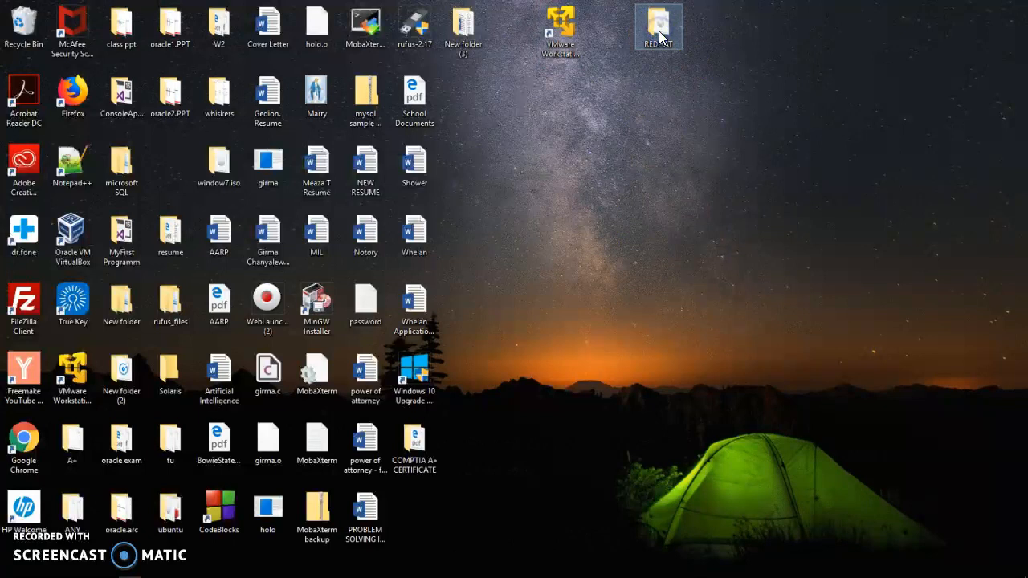
double_click(658, 31)
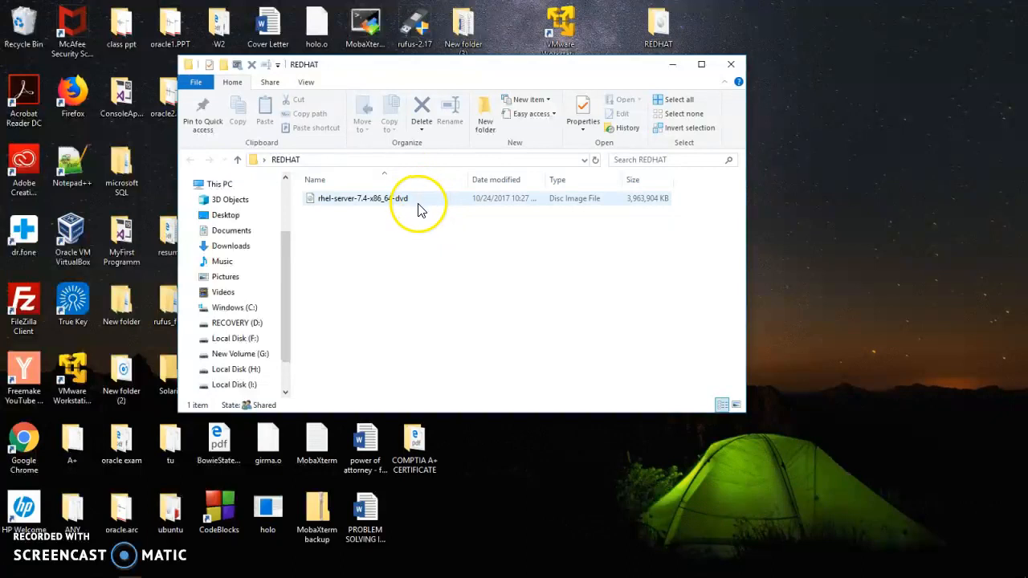
click(734, 67)
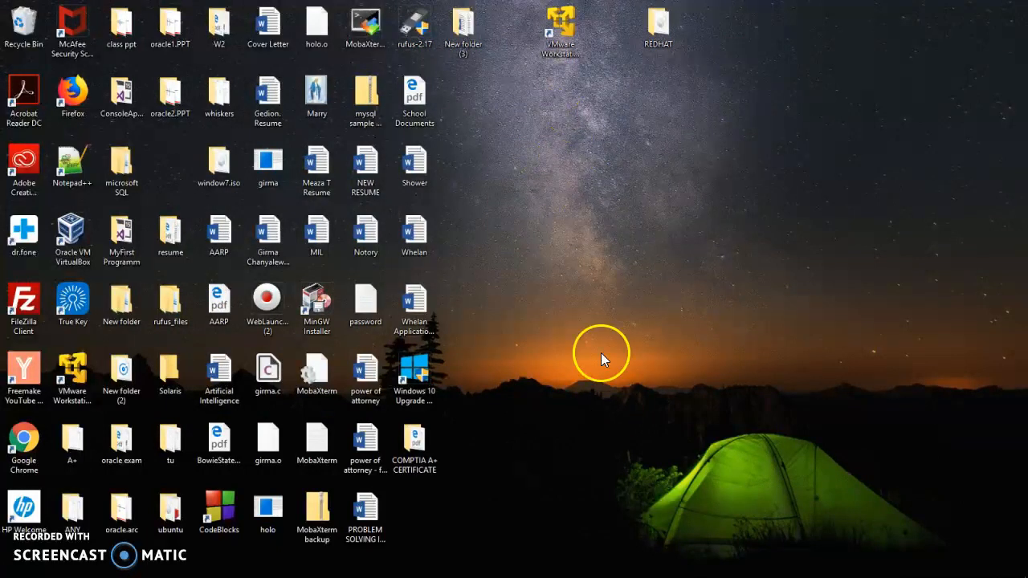
Launch VMware Workstation 14 Player from the desktop and move its window clear of the desktop icons.
click(566, 58)
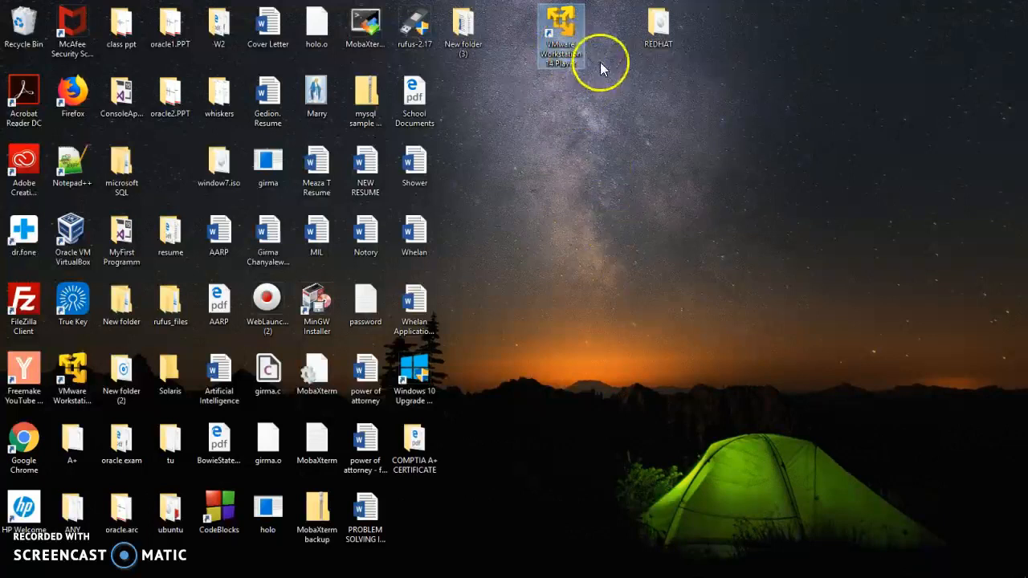
double_click(551, 23)
drag(381, 107, 666, 105)
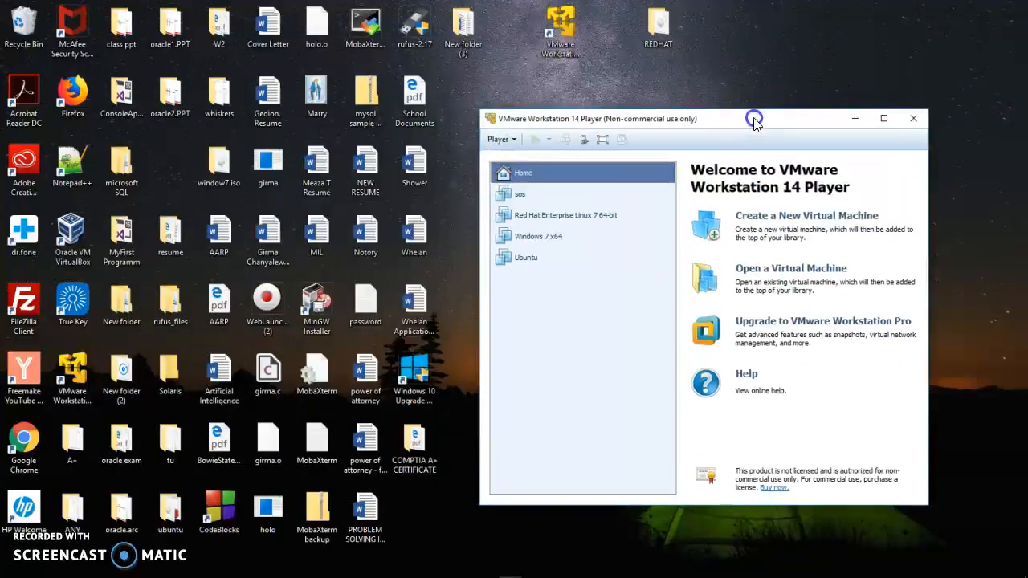
Permanently delete the "sos" virtual machine from disk.
right_click(523, 192)
click(596, 255)
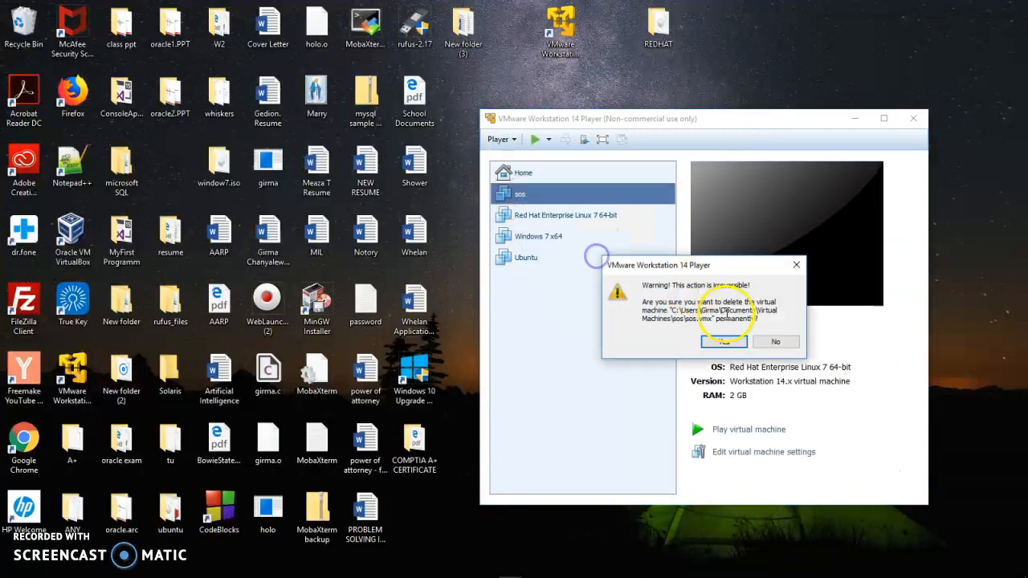
click(723, 344)
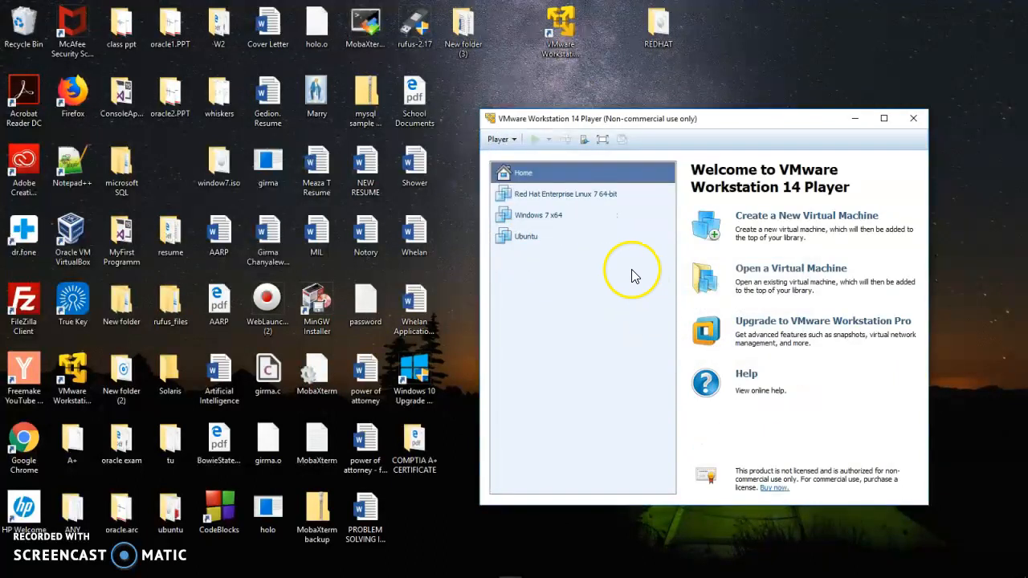
Examine the details of the Red Hat Enterprise Linux 7 64-bit, Windows 7 x64 and Ubuntu virtual machines.
click(538, 196)
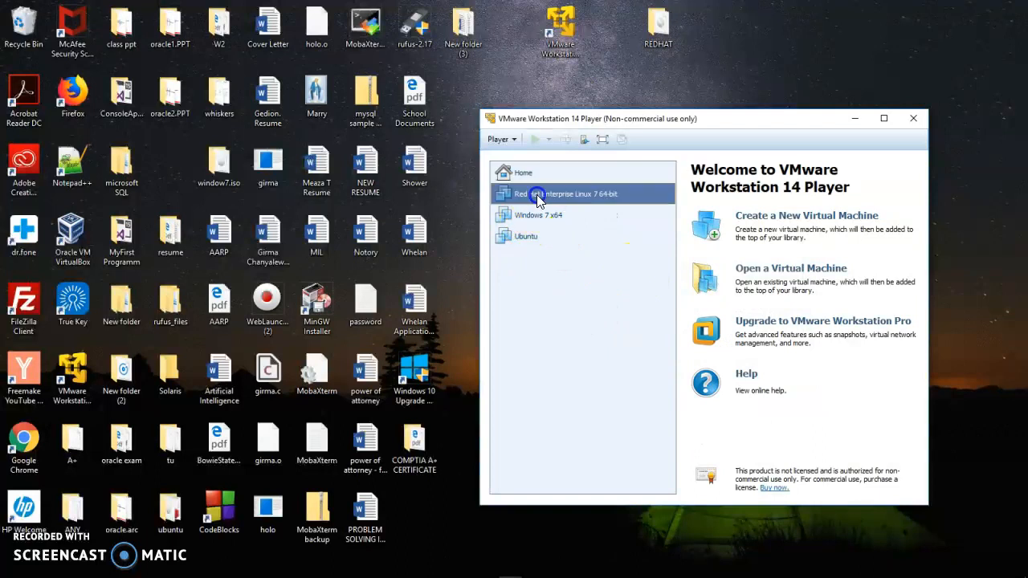
click(533, 215)
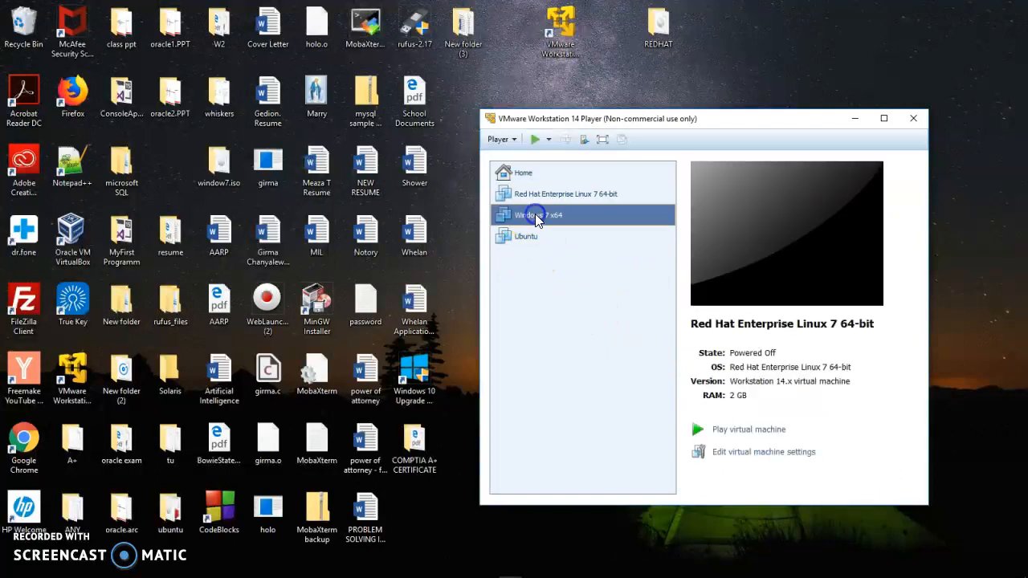
click(527, 239)
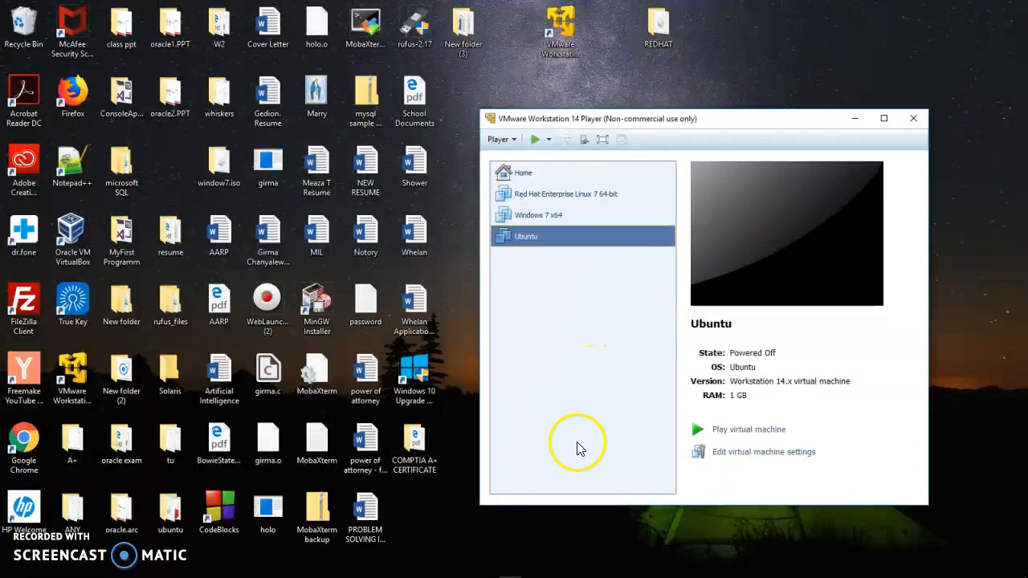
Start the Red Hat Enterprise Linux 7 64-bit virtual machine, dismiss the removable devices notice, and minimize its window.
click(573, 198)
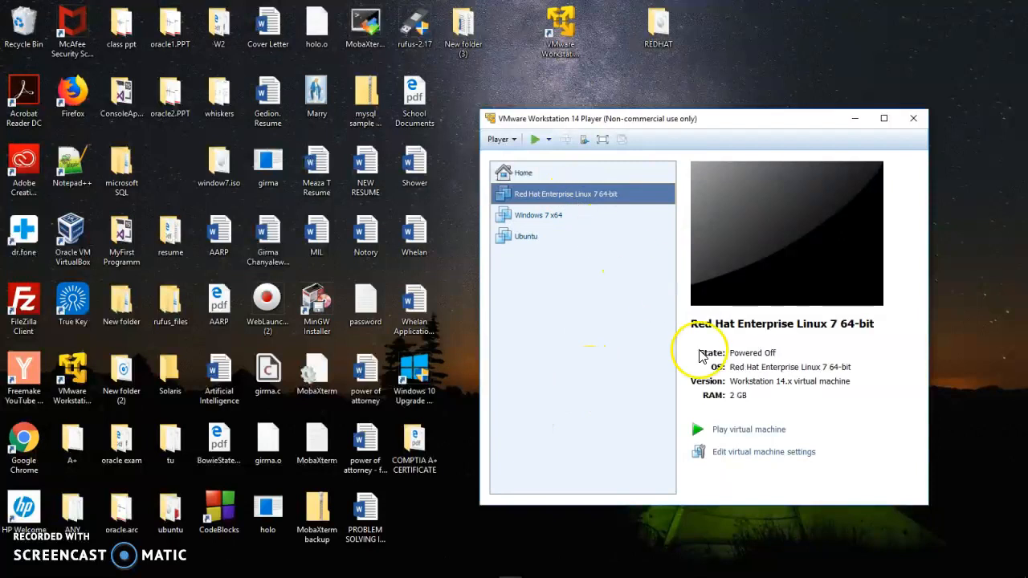
click(731, 434)
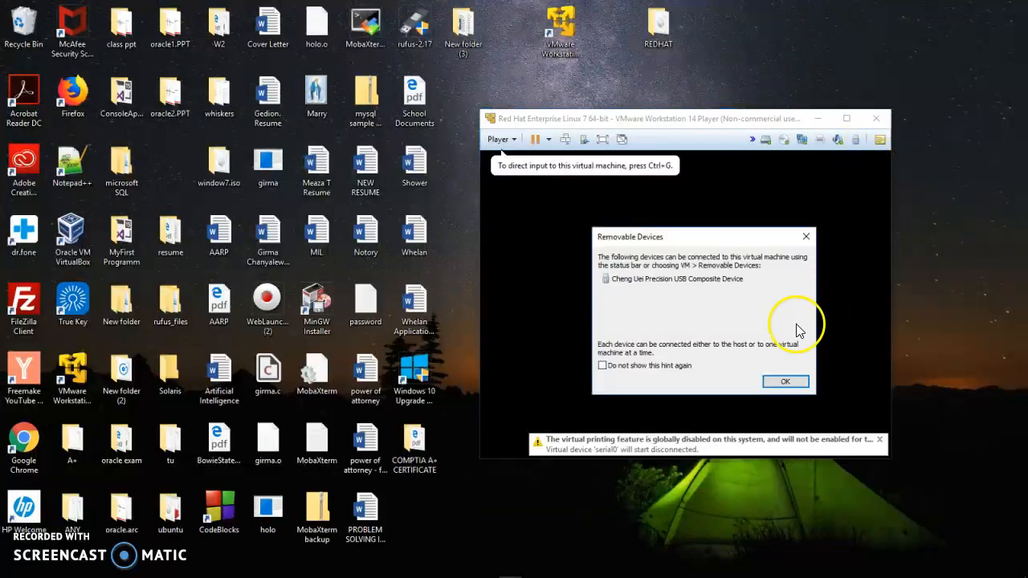
click(718, 382)
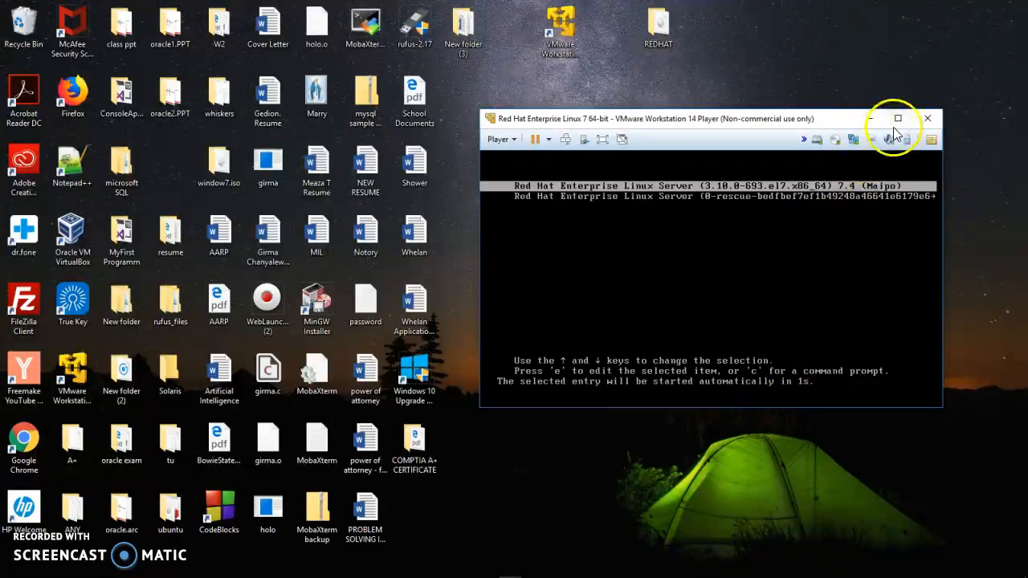
click(870, 118)
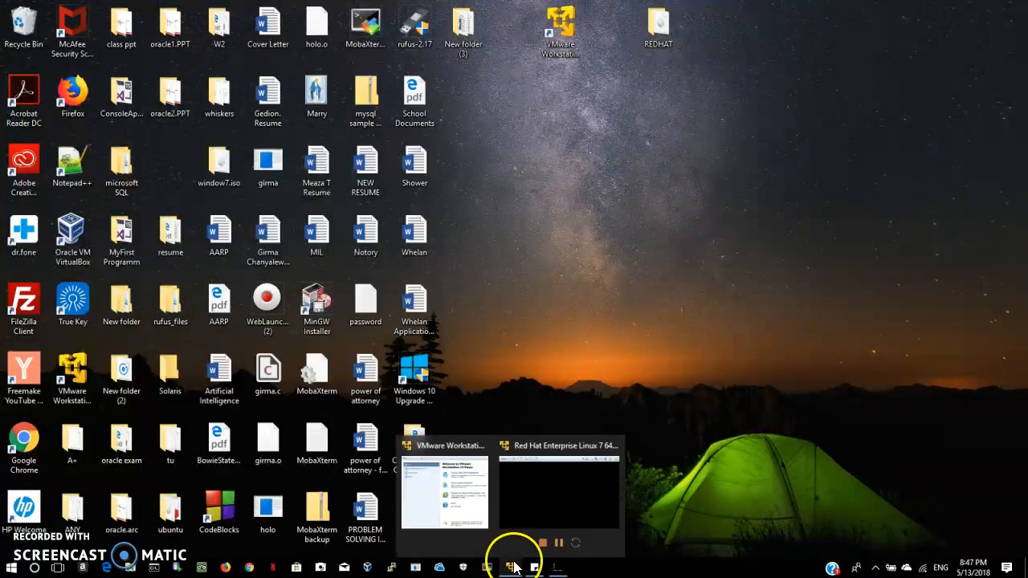
Switch to Google Chrome and open vmware.com.
double_click(564, 38)
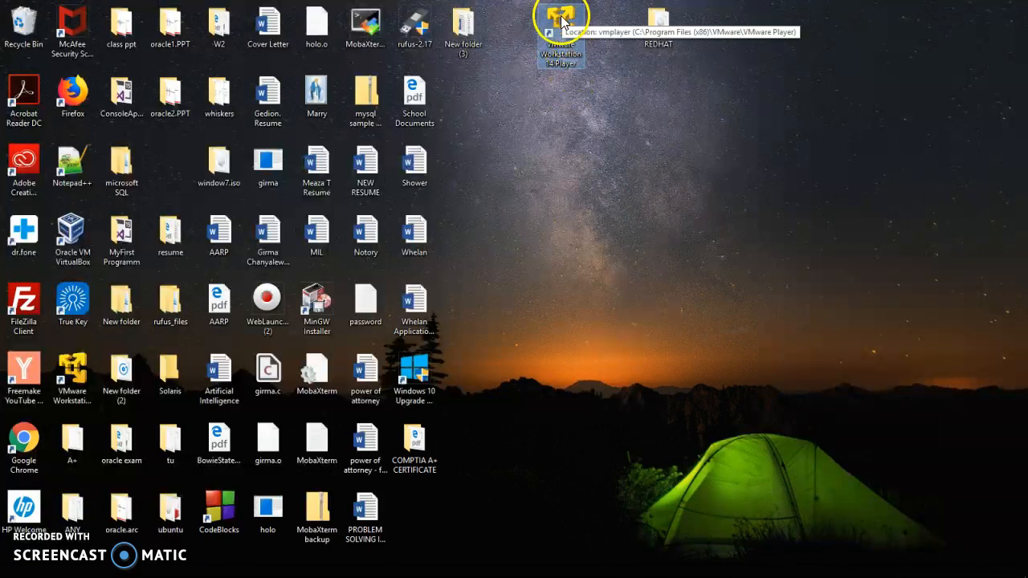
mouse_move(167, 570)
click(249, 567)
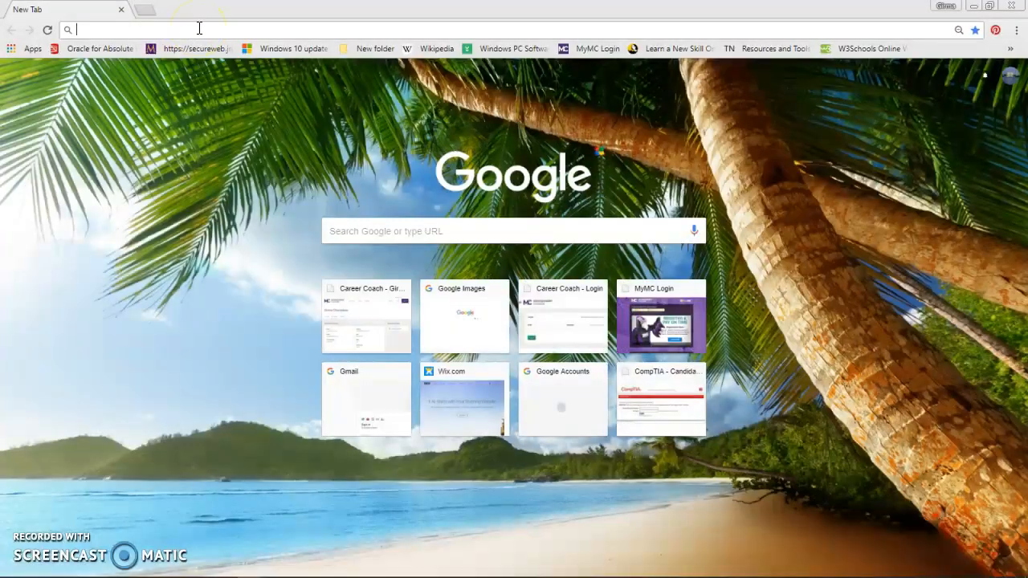
text(vmware.com)
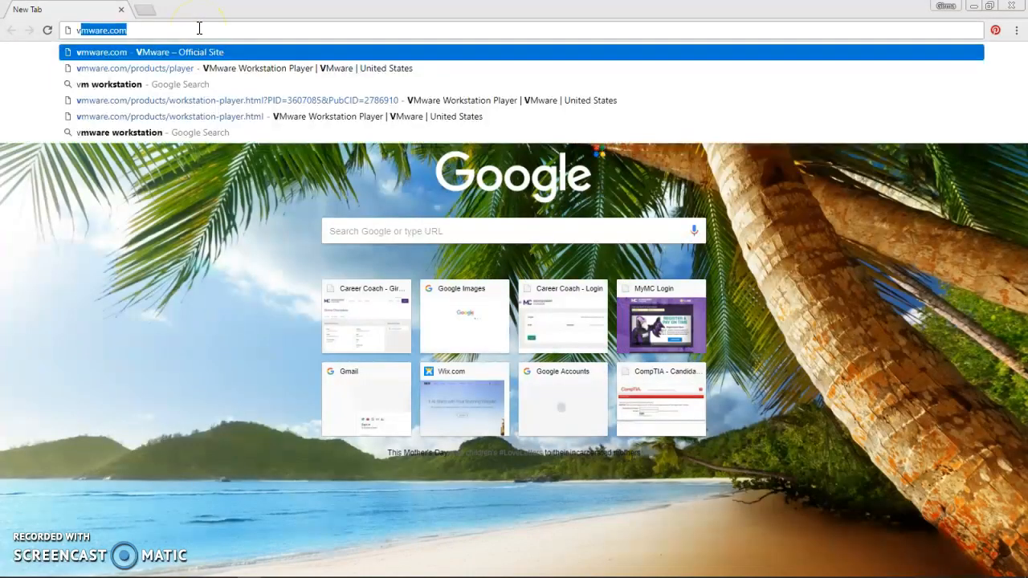
key(Return)
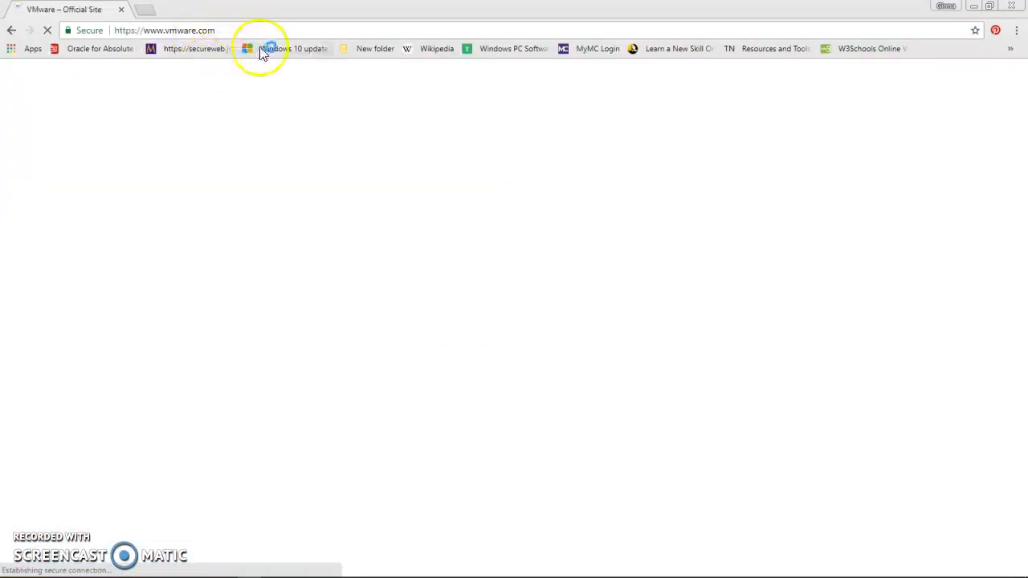
click(241, 30)
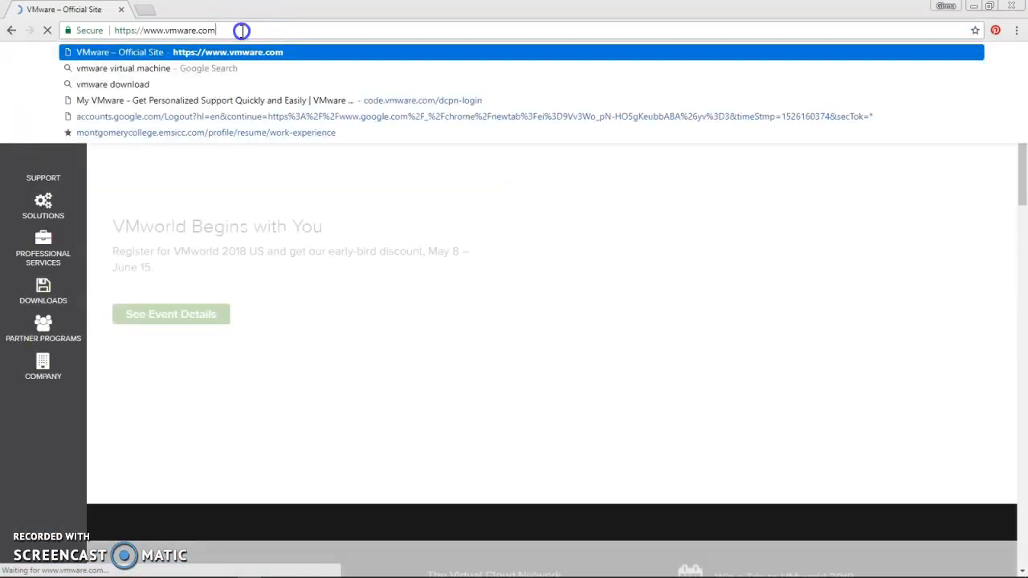
text(/pr)
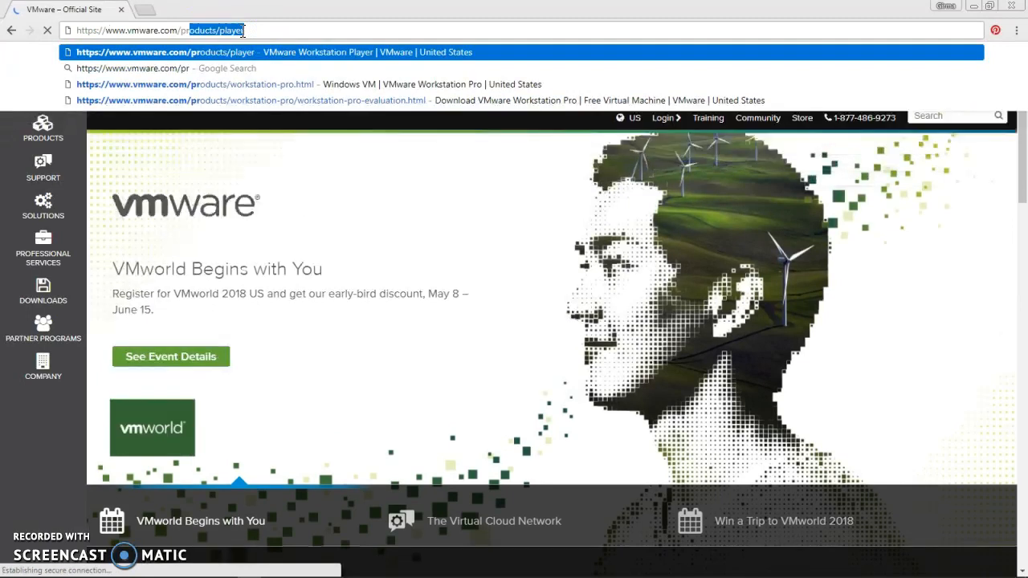
text(oduc)
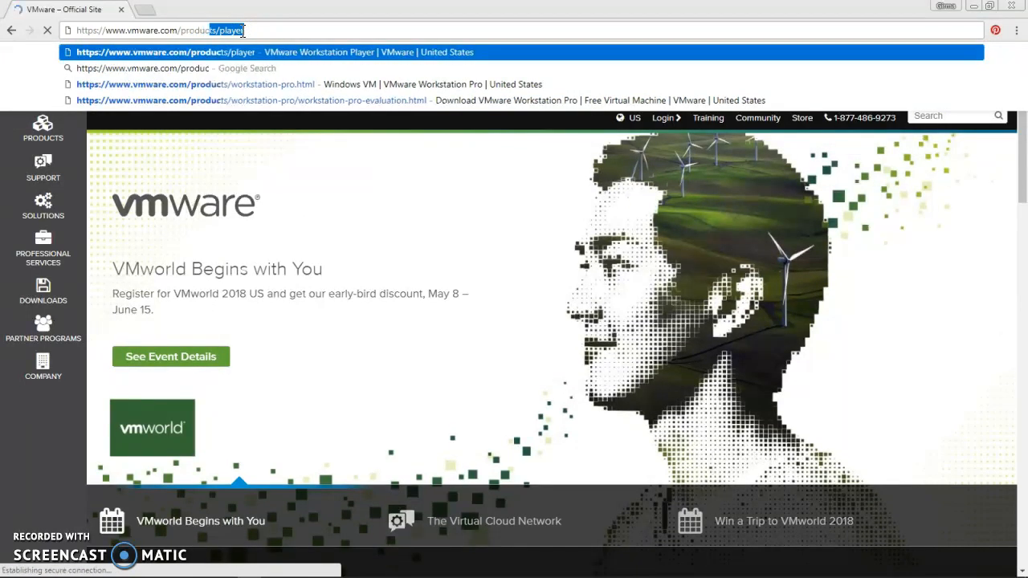
text(ts/)
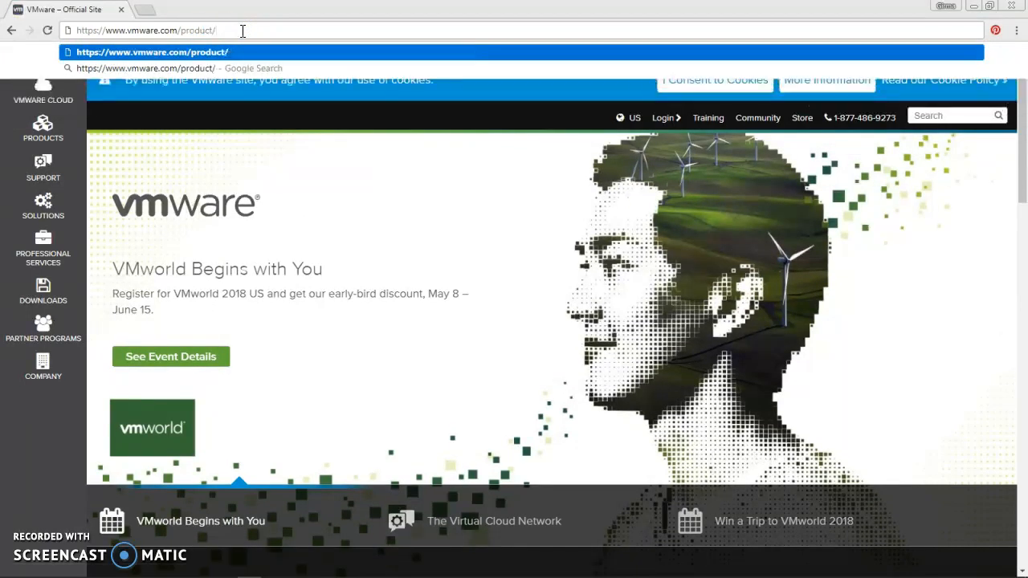
text(player)
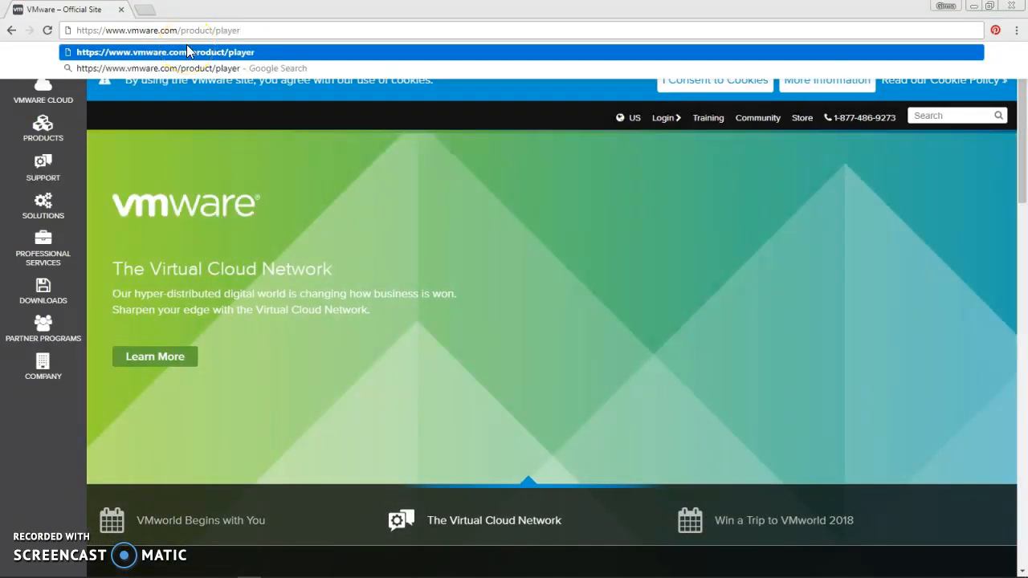
click(254, 55)
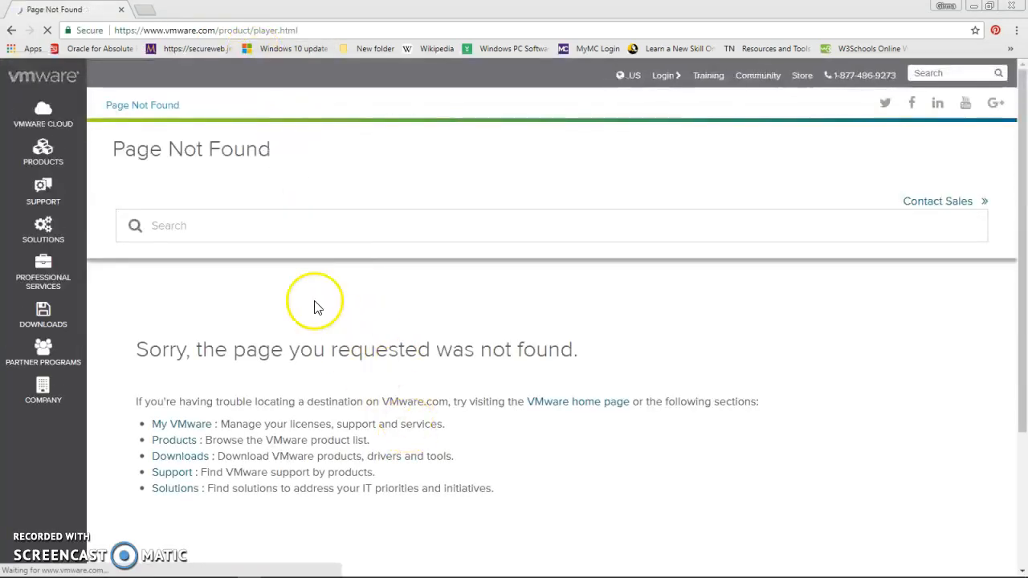
Remove the .html ending from the page address and try loading the product/player page again.
click(299, 29)
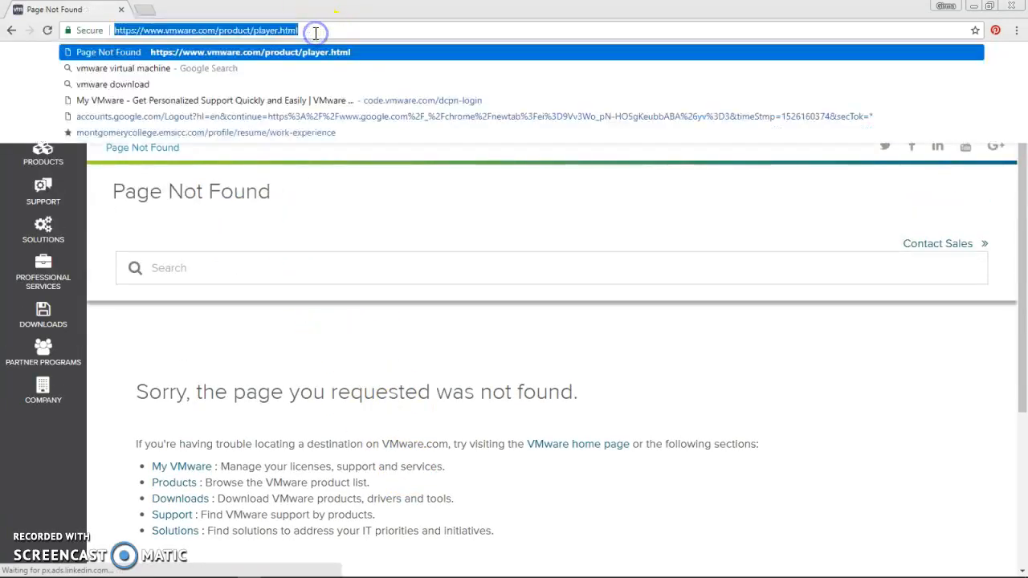
click(316, 32)
key(BackSpace)
key(BackSpace)
key(BackSpace)
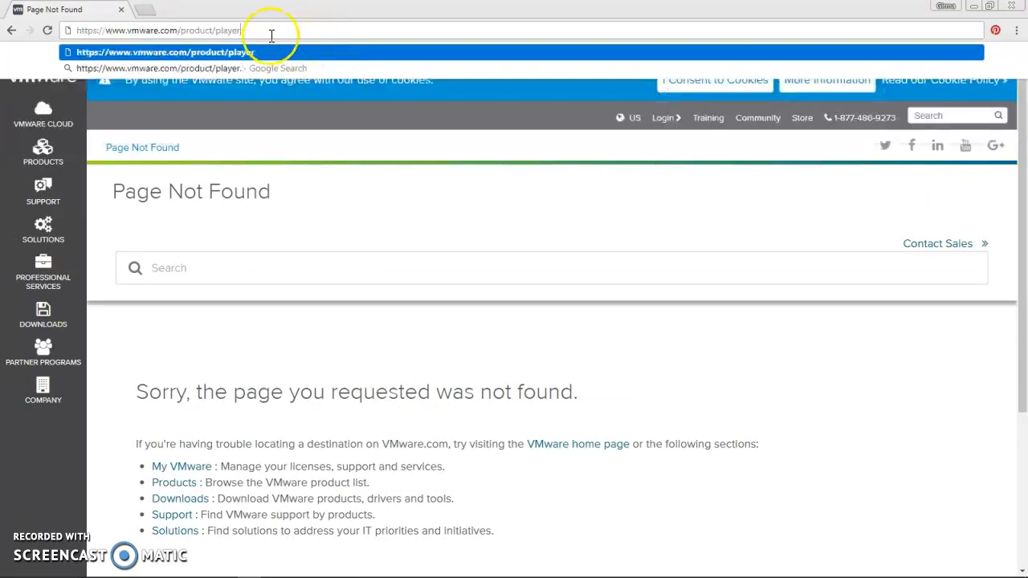
key(Return)
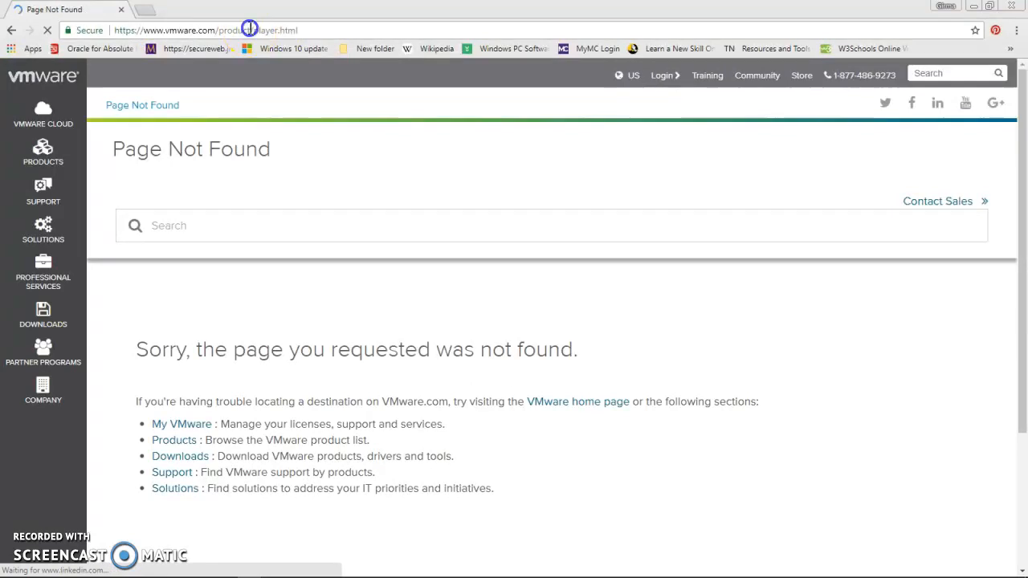
click(250, 29)
click(251, 30)
text(s)
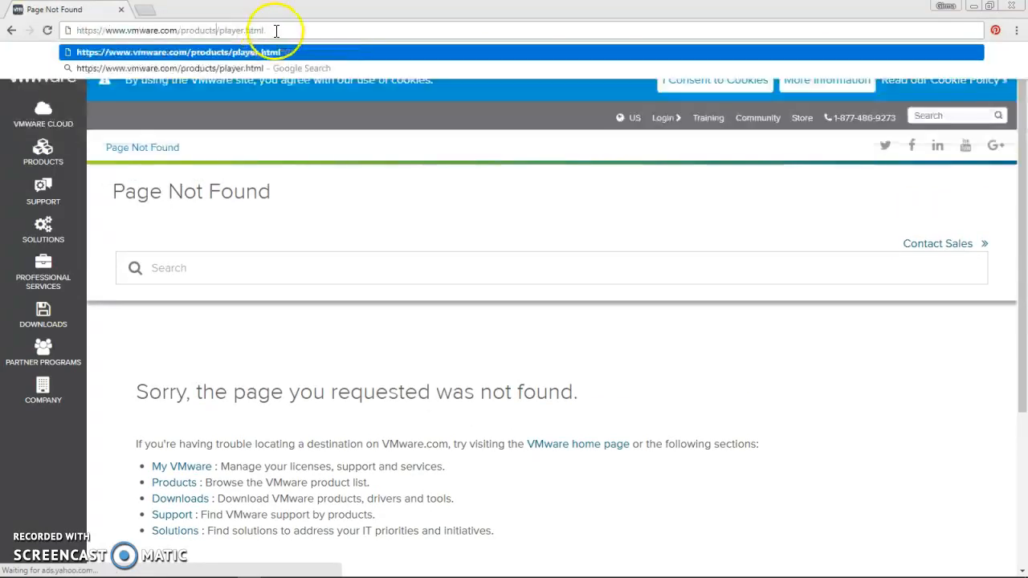
click(278, 31)
key(BackSpace)
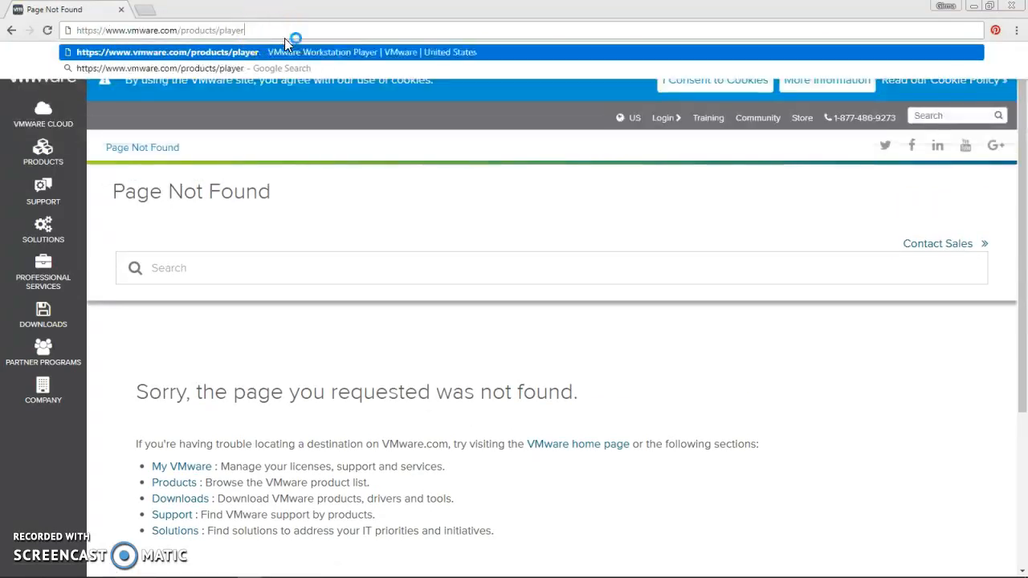
key(Return)
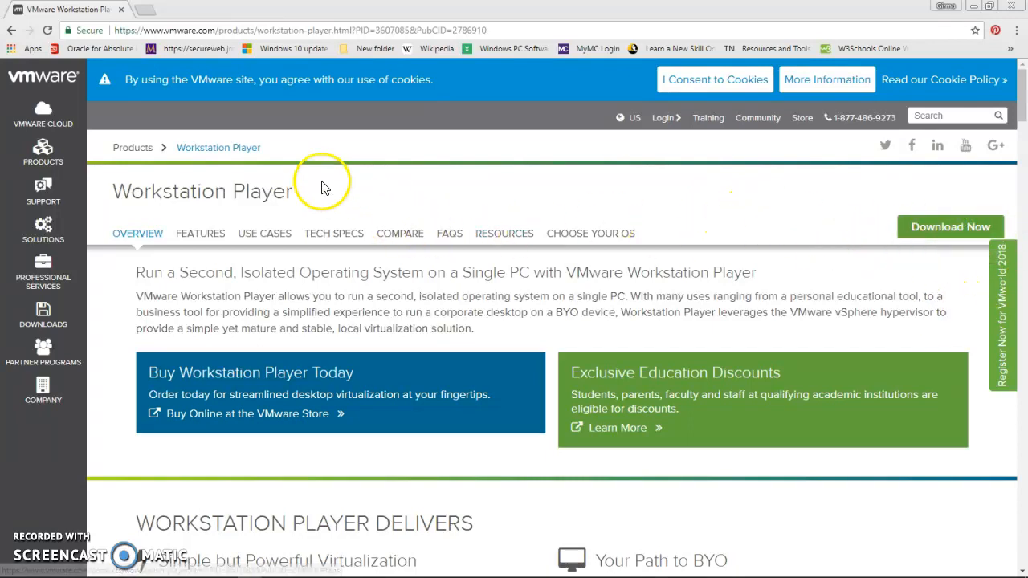
Minimize the browser and open the REDHAT folder on the desktop to examine the disc image.
click(974, 7)
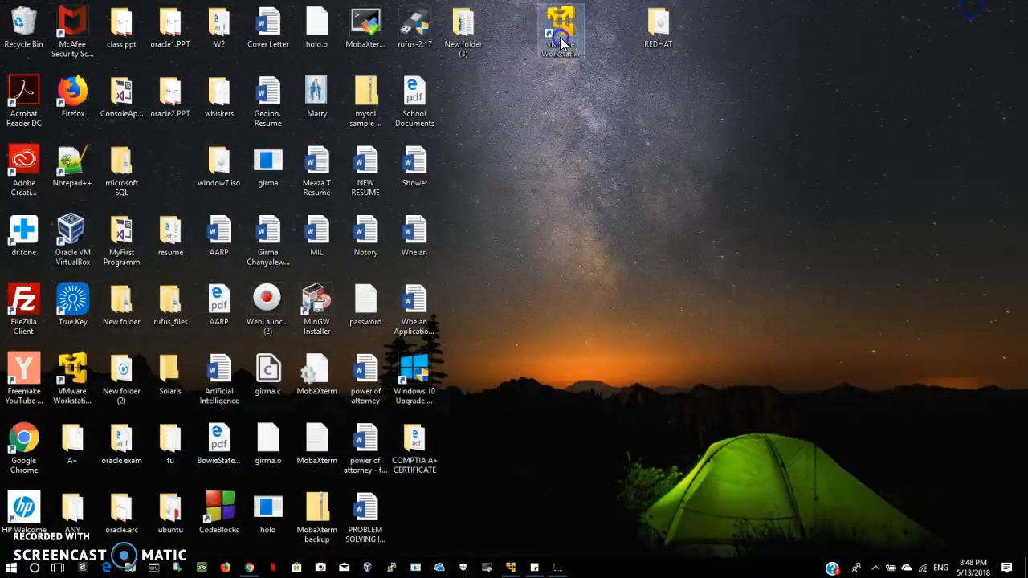
double_click(577, 64)
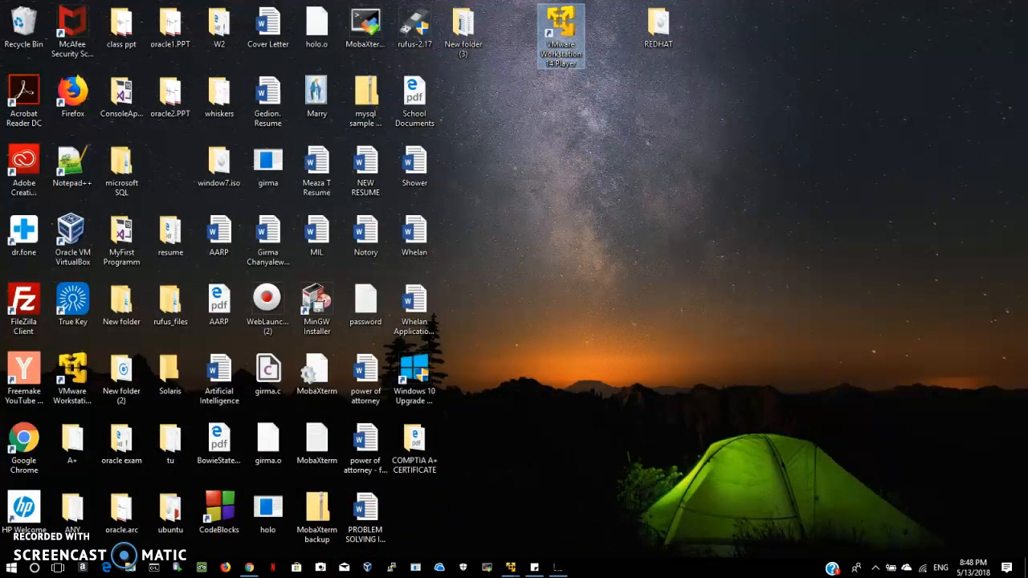
double_click(654, 26)
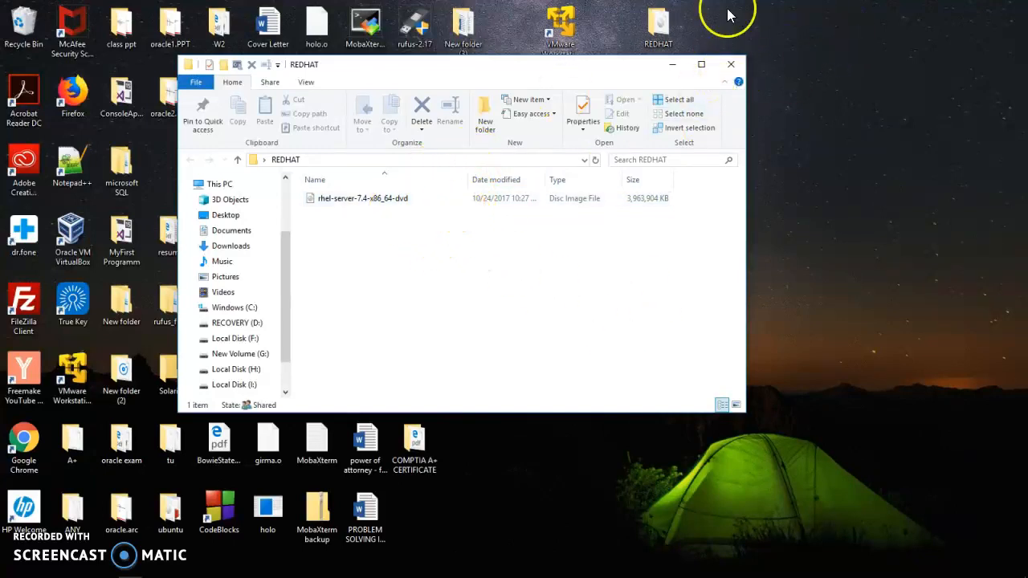
click(731, 67)
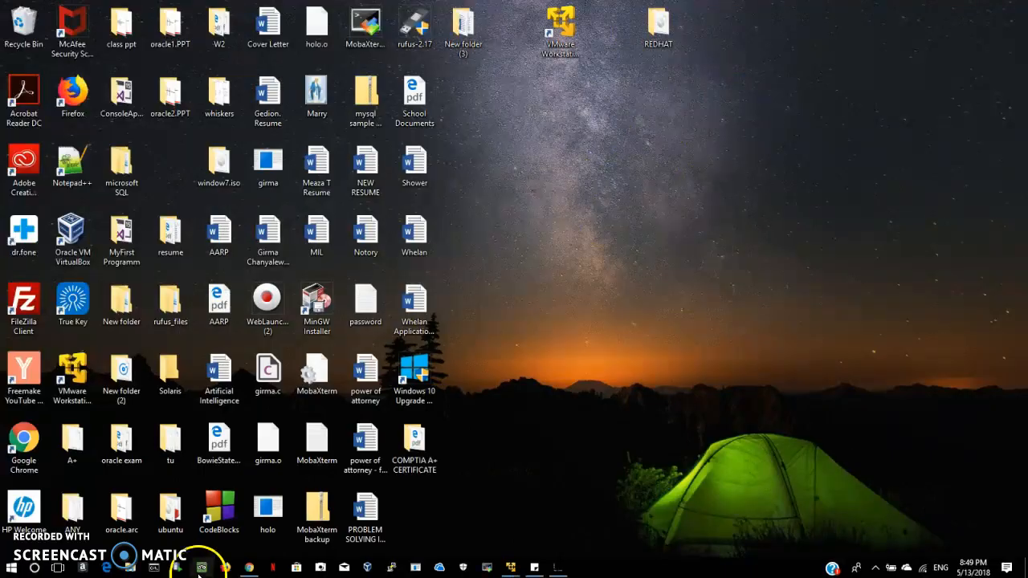
click(250, 573)
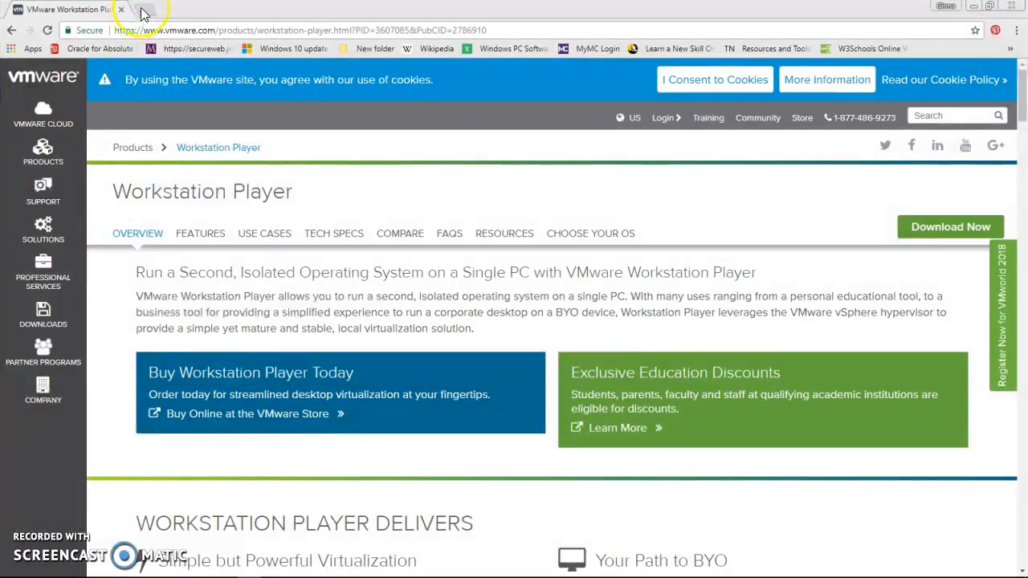
click(143, 9)
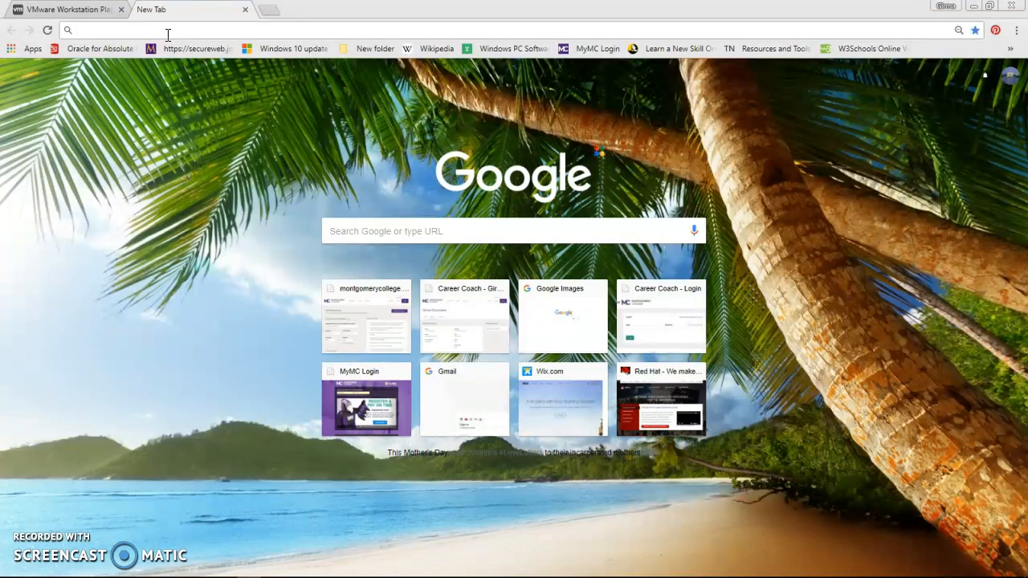
text(red)
key(Return)
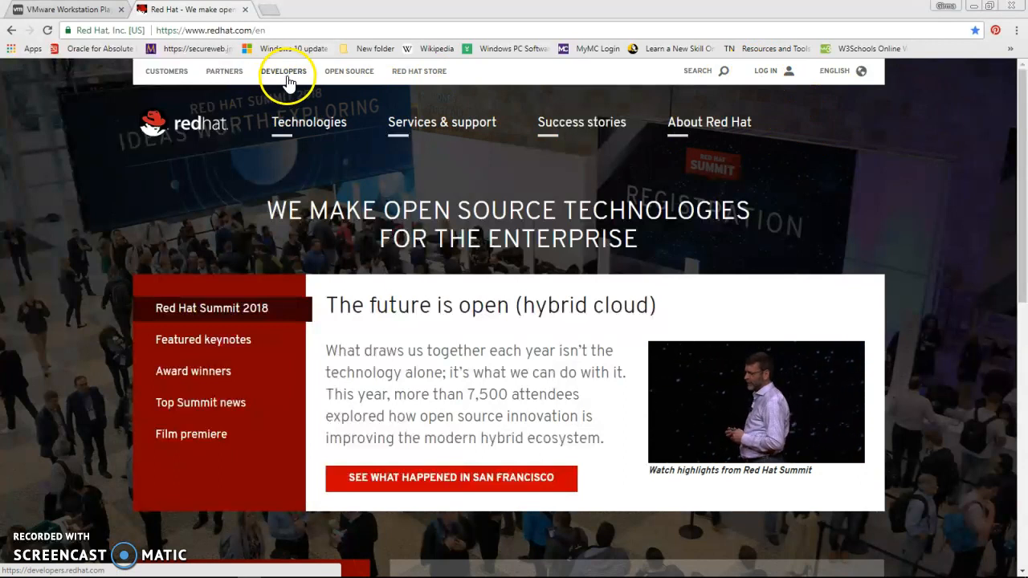
Check the site's log-in area, then go through the Developers site's products to the Red Hat Enterprise Linux download page.
click(770, 74)
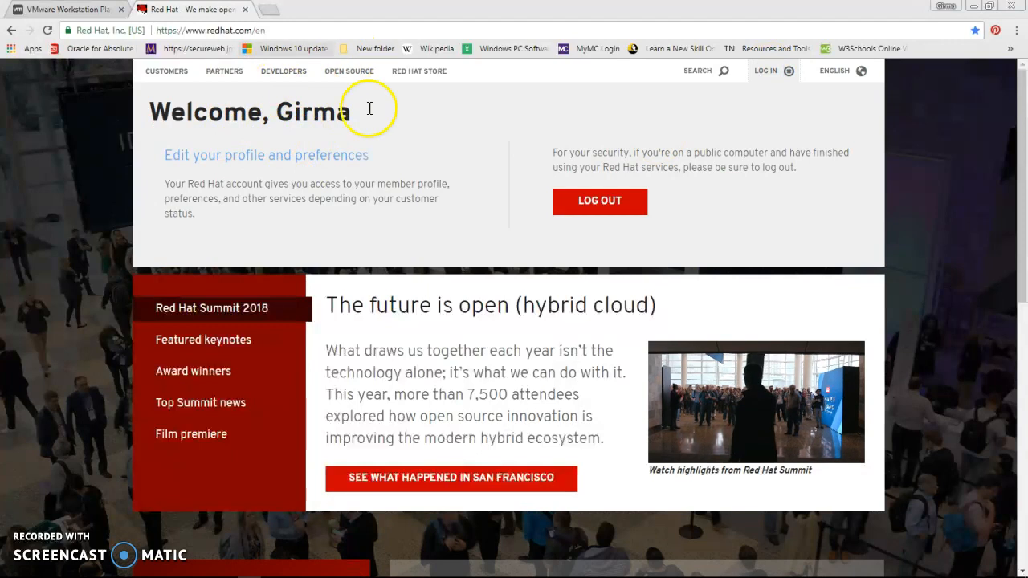
click(285, 72)
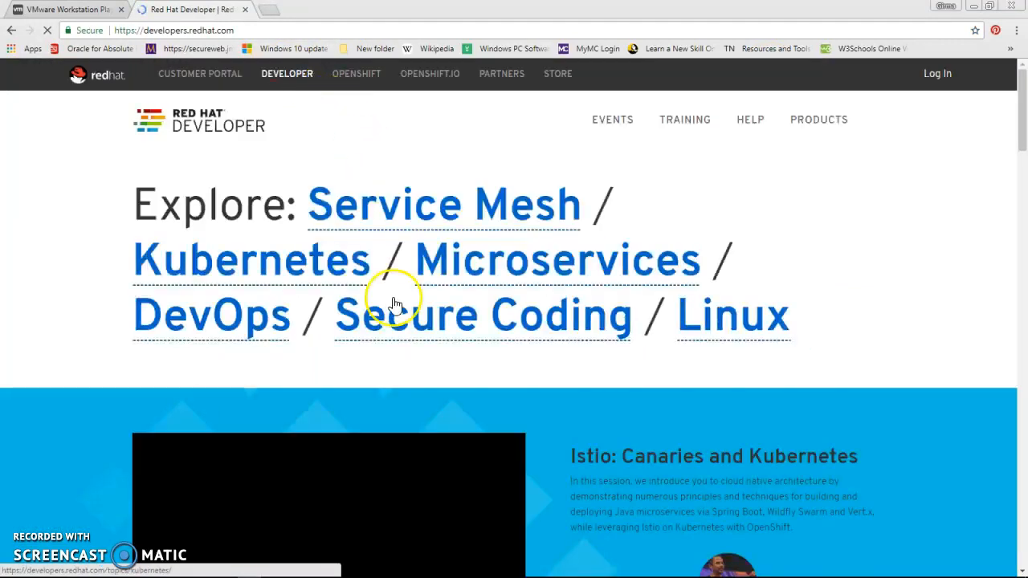
click(810, 124)
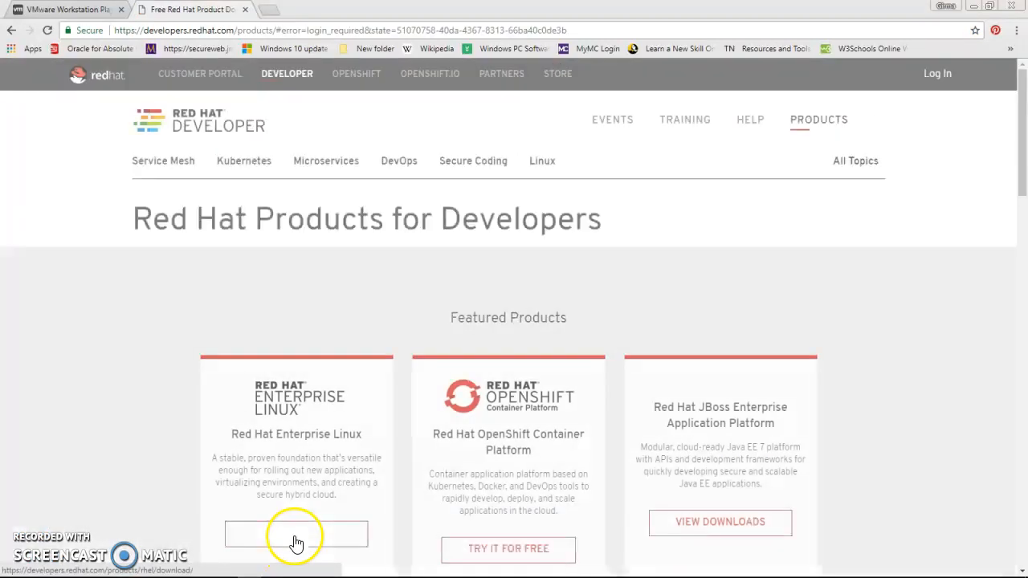
click(296, 534)
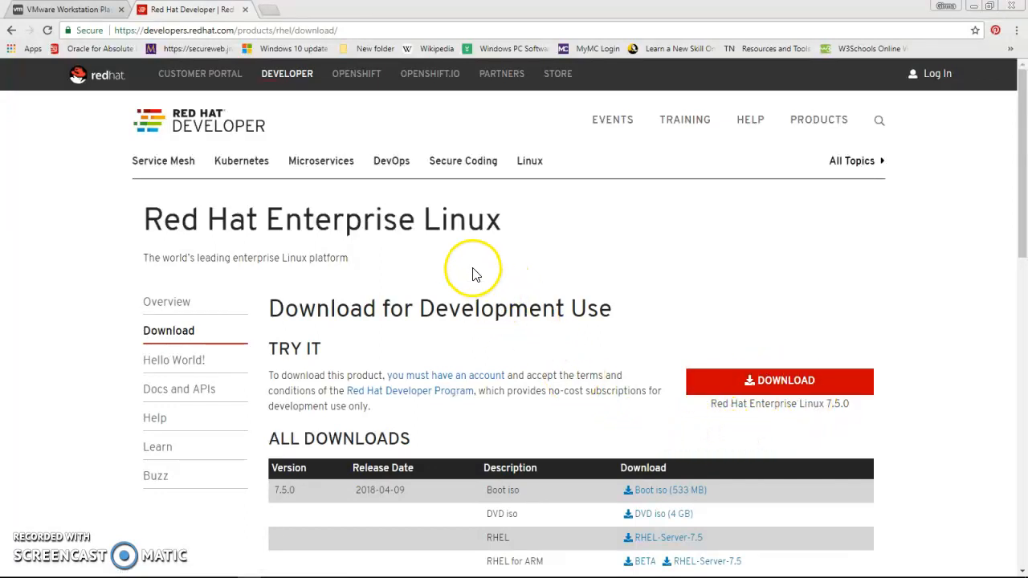
Minimize the browser, examine the rhel-server-7.4-x86_64-dvd image in the REDHAT desktop folder, and close the folder.
click(974, 7)
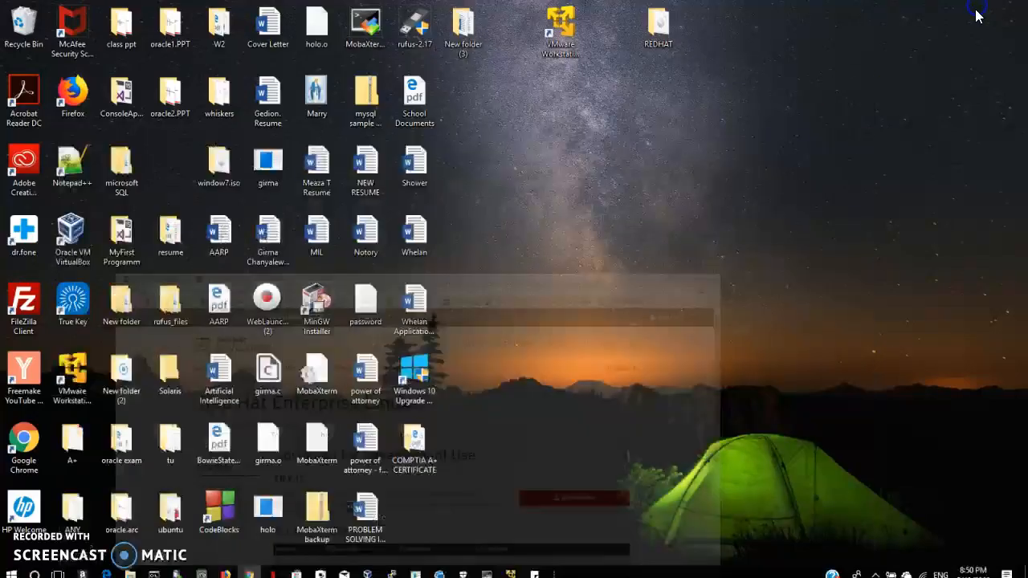
double_click(661, 41)
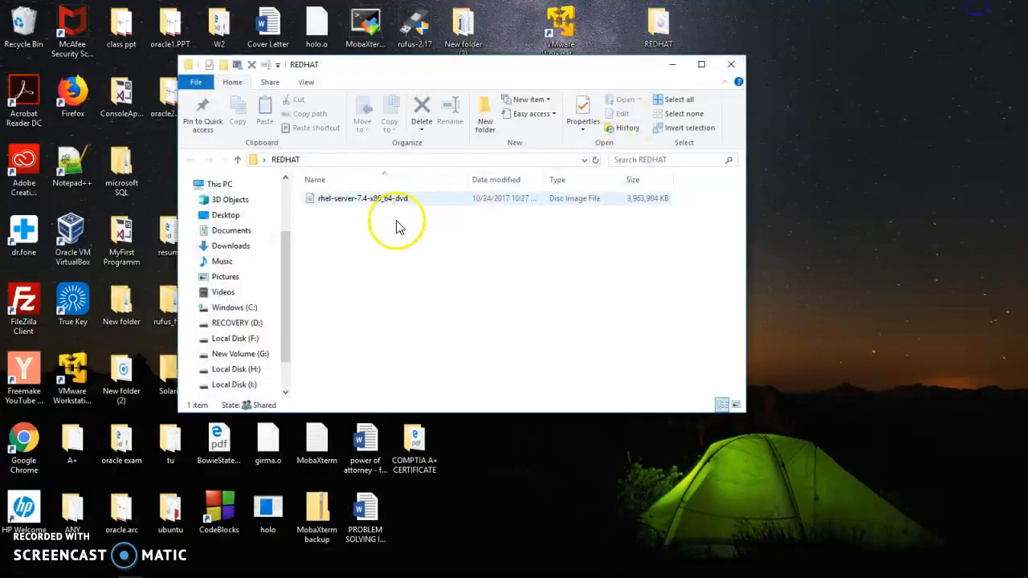
click(384, 198)
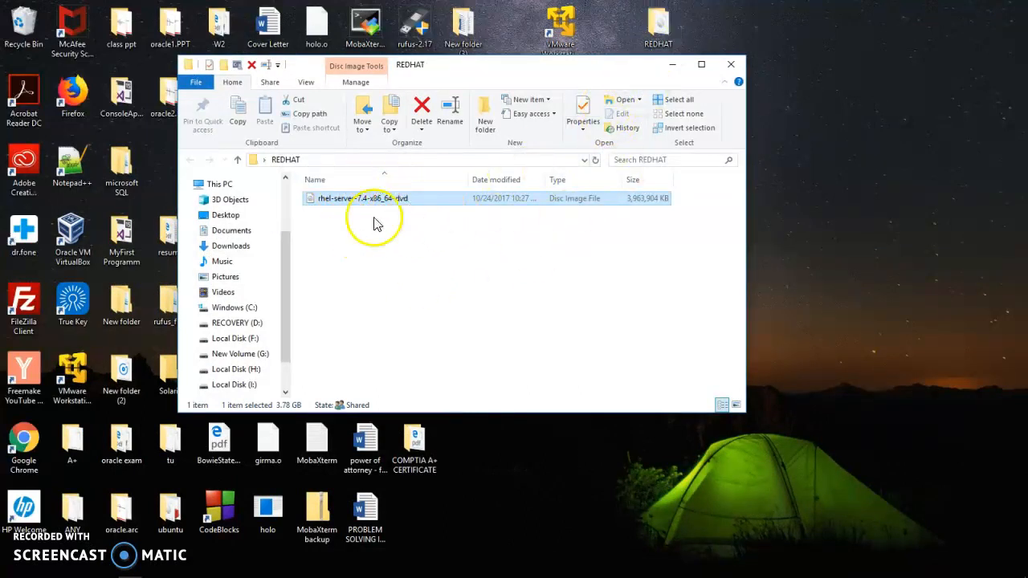
click(734, 72)
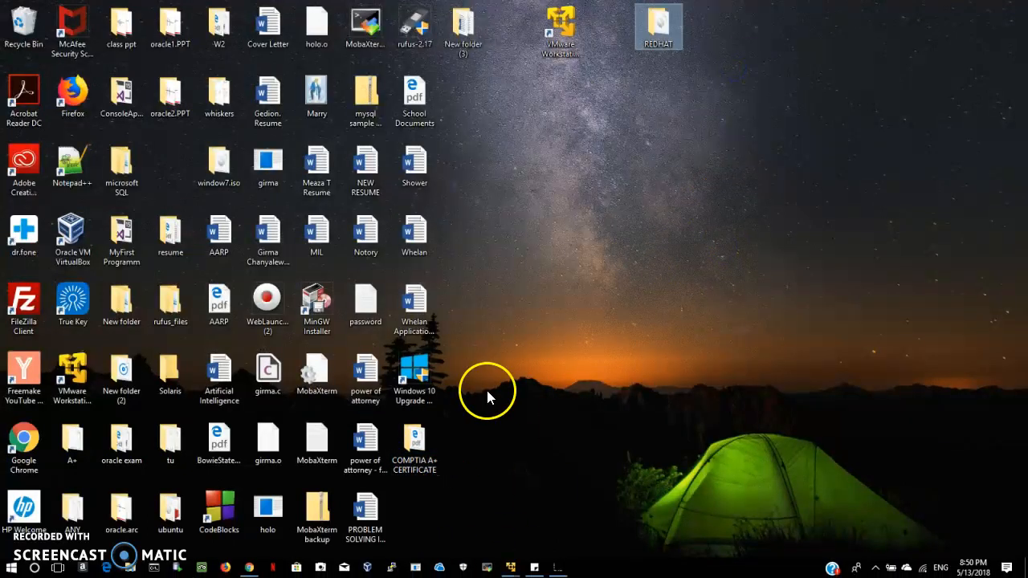
Switch to the running Red Hat Enterprise Linux 7 64-bit virtual machine and keep its window at its restored size.
click(512, 567)
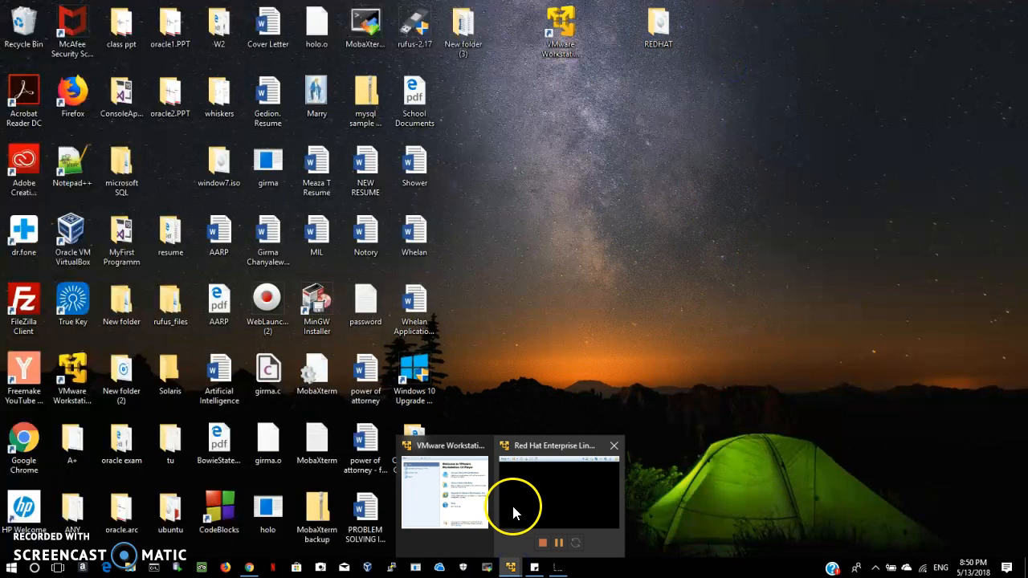
click(514, 502)
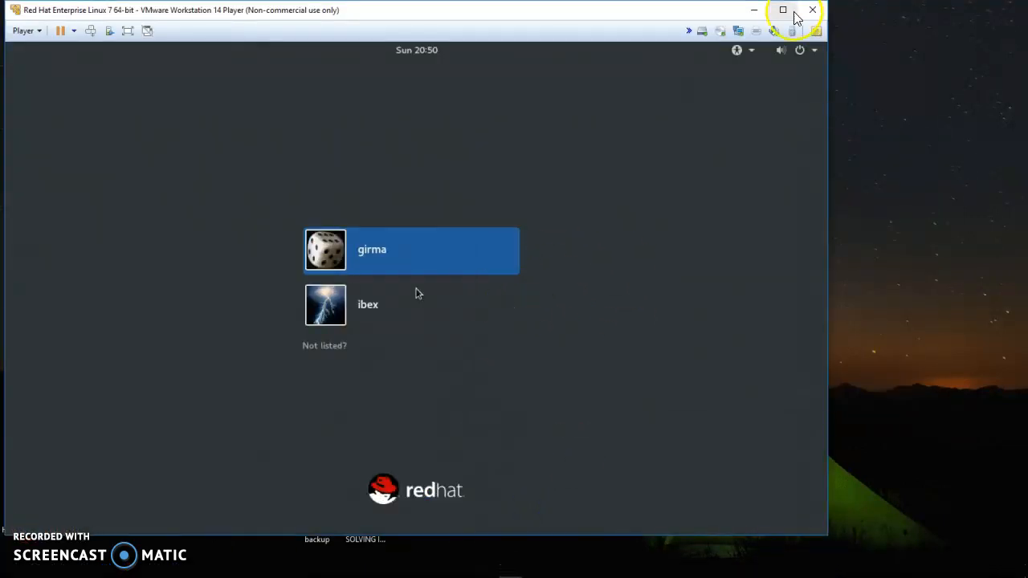
click(791, 11)
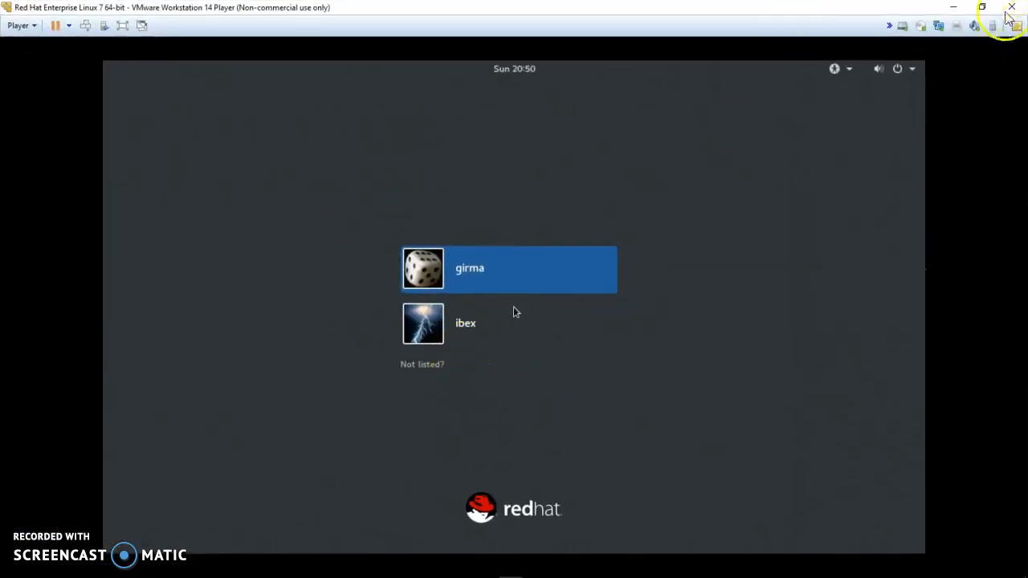
click(985, 9)
click(783, 6)
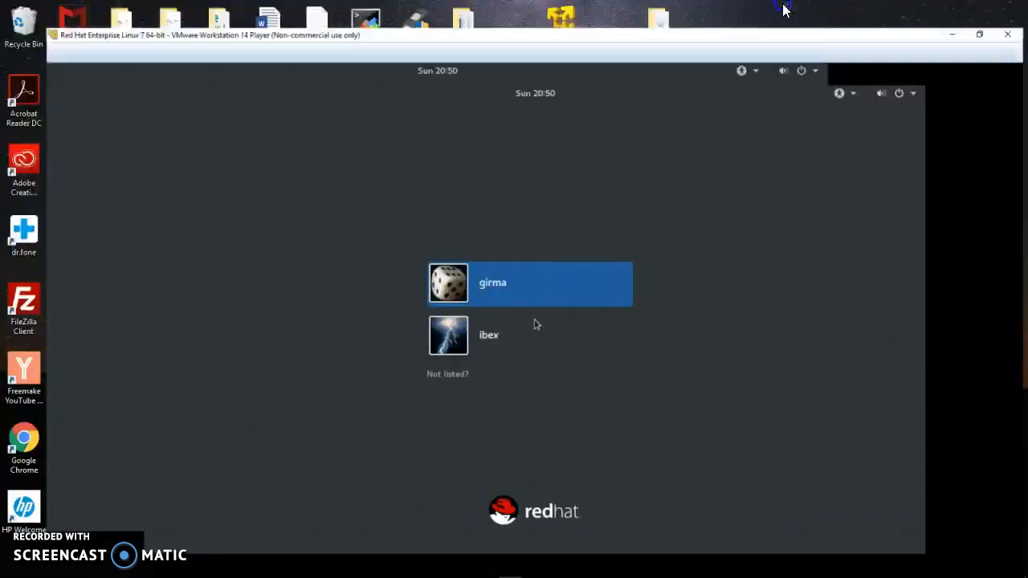
click(985, 8)
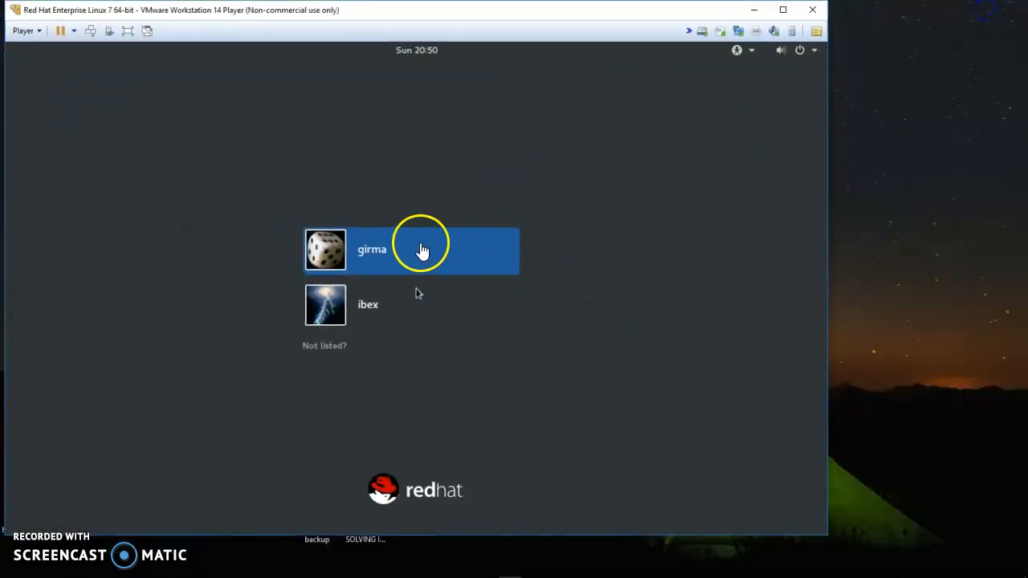
Sign in to the Red Hat guest with the first listed user account by entering the account password.
click(421, 251)
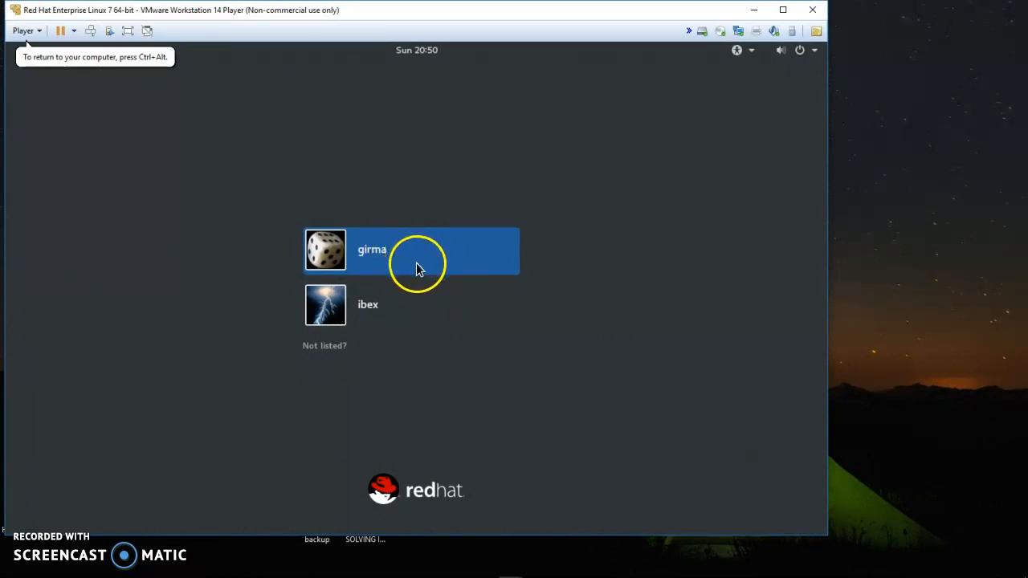
click(417, 260)
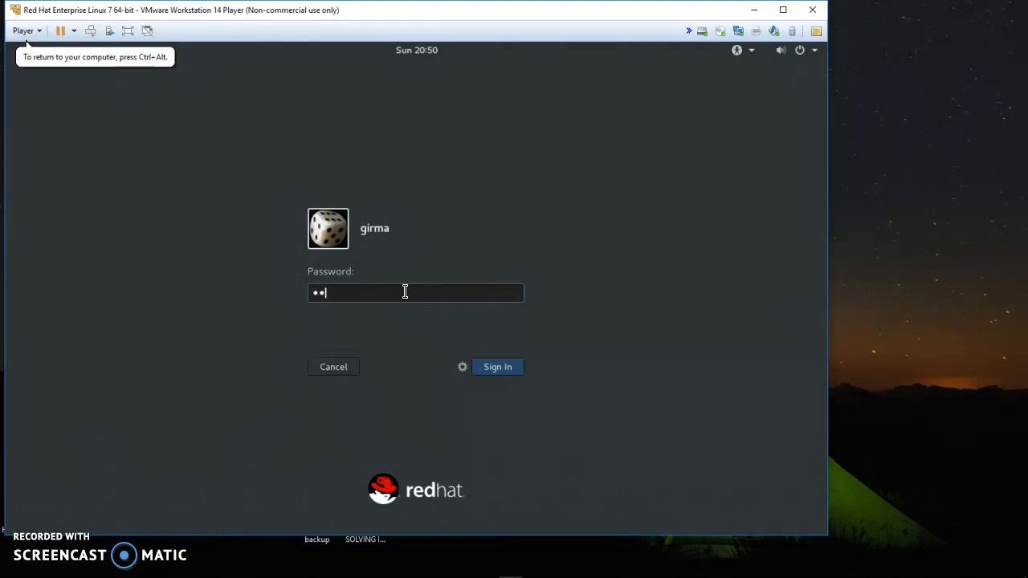
key(Return)
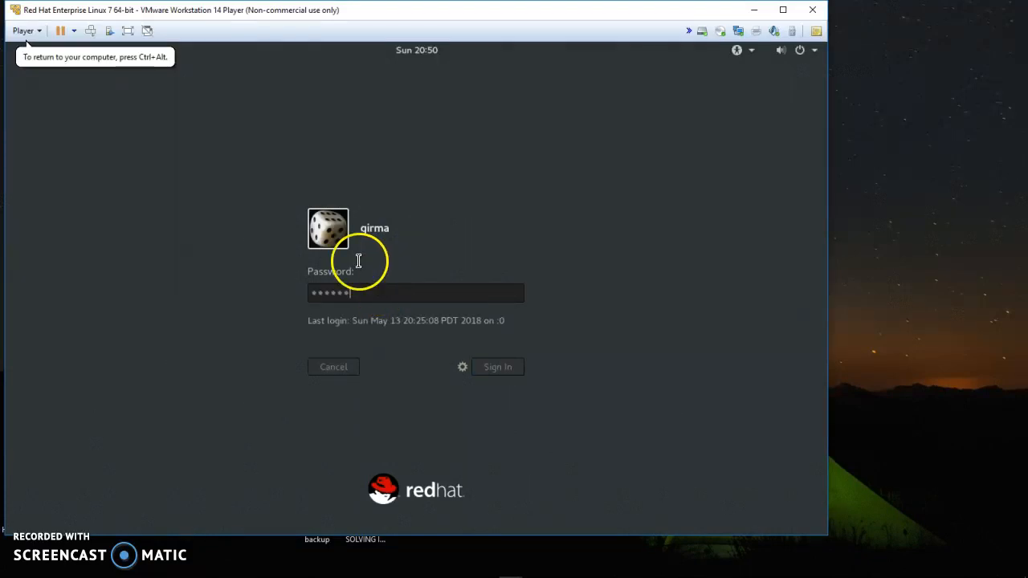
Move the virtual machine window toward the middle of the desktop and look at the guest's Applications list.
drag(411, 16, 553, 22)
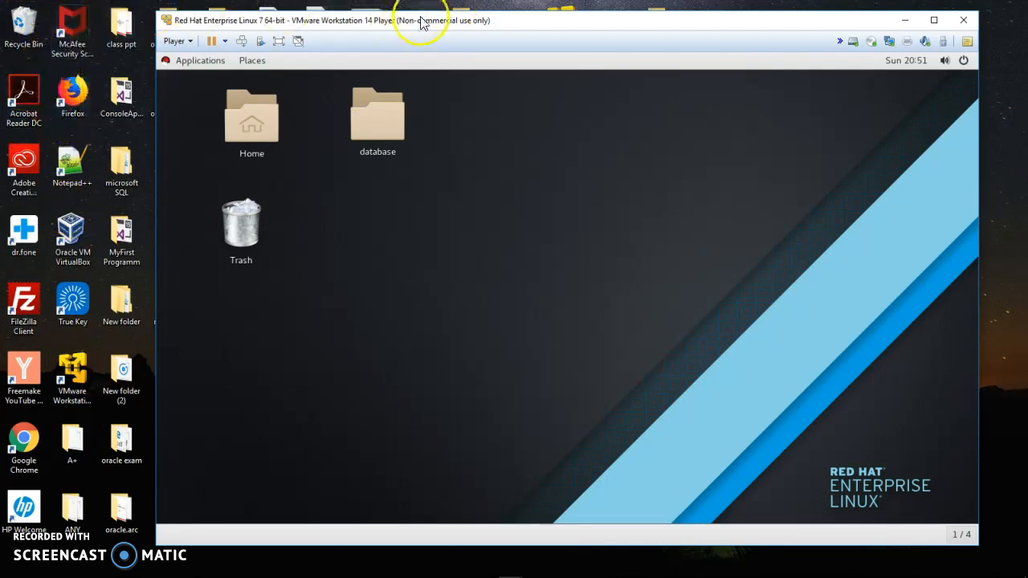
click(193, 63)
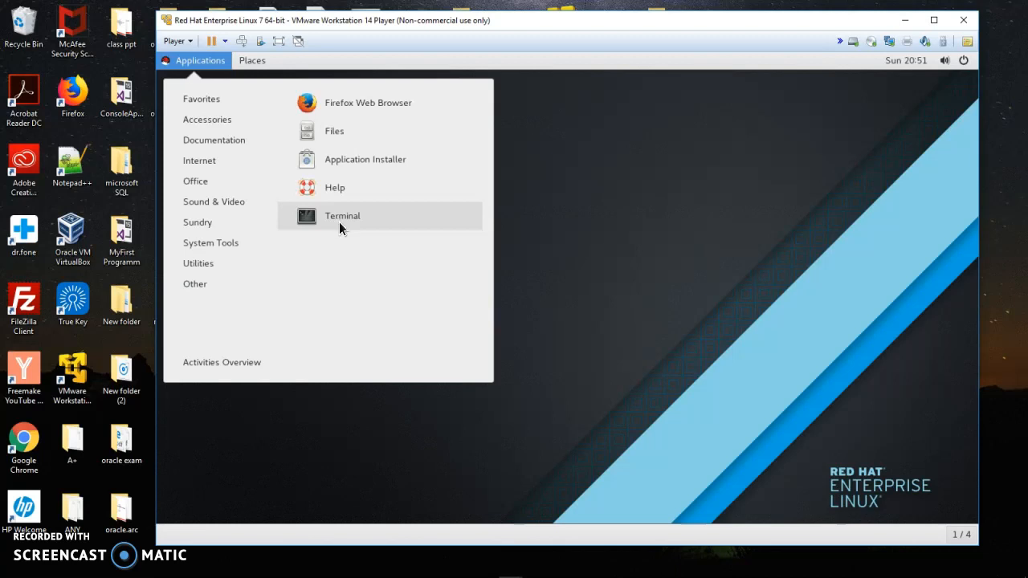
click(625, 166)
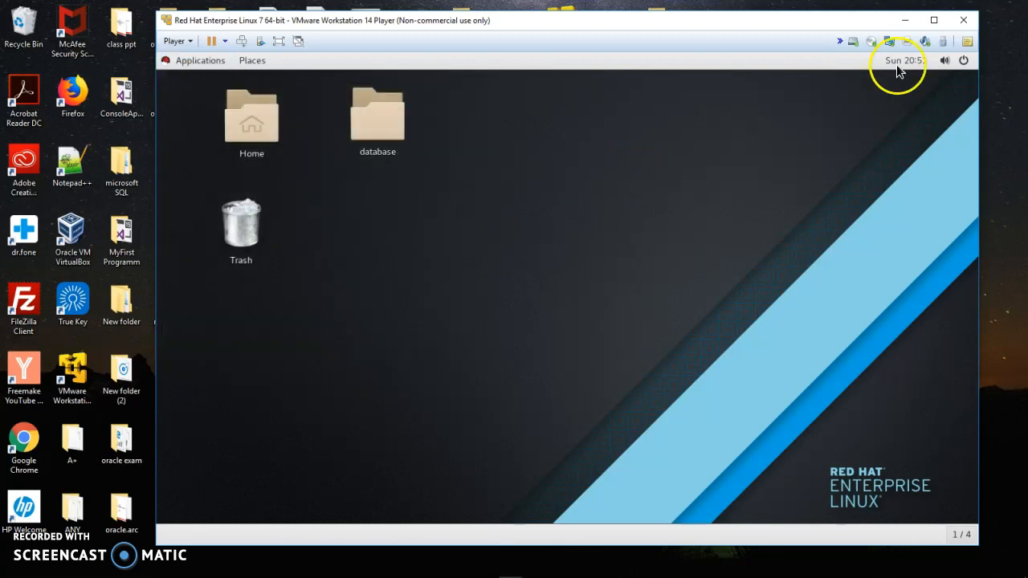
Power off the Red Hat Enterprise Linux guest system.
click(966, 60)
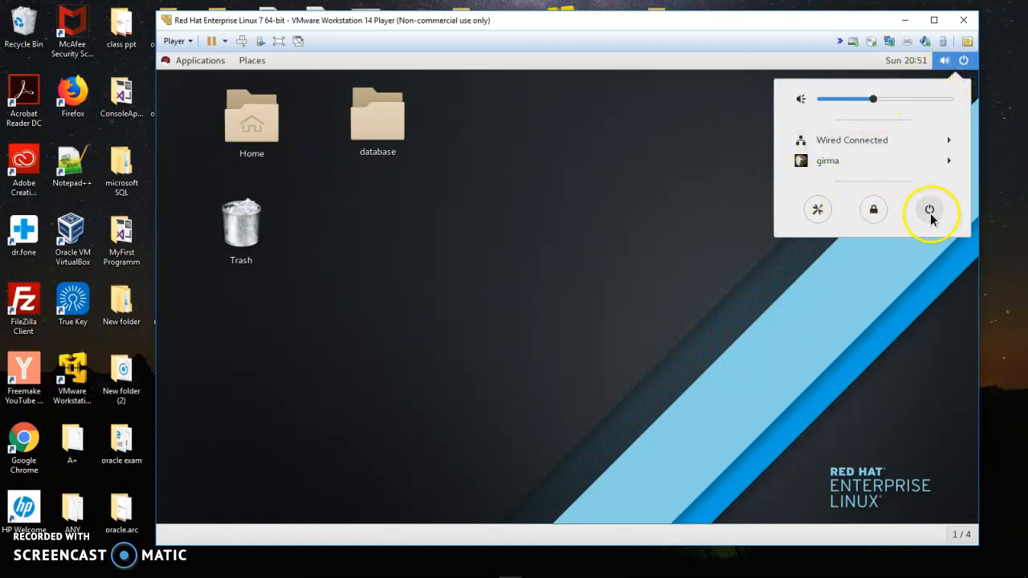
click(930, 208)
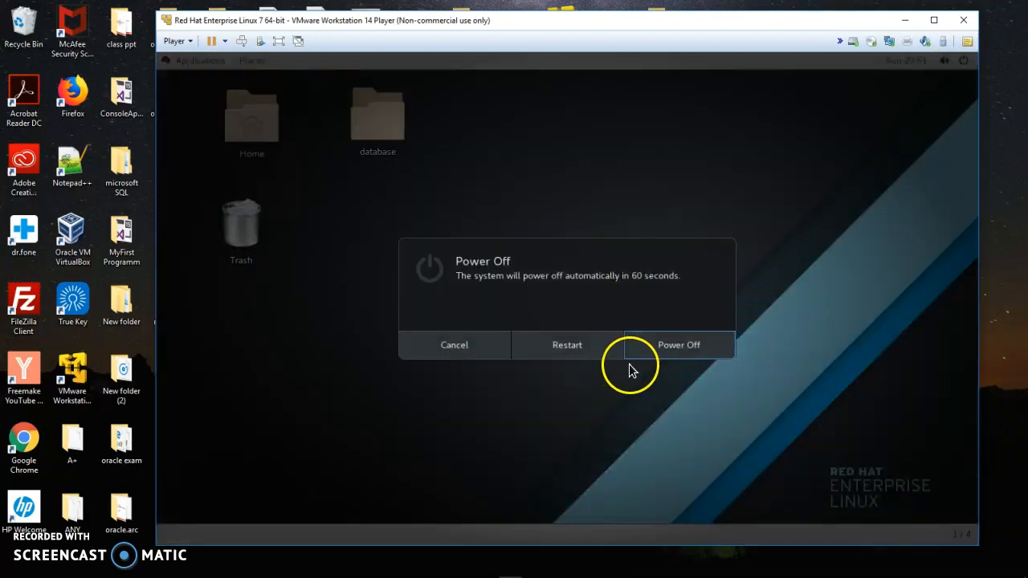
click(666, 344)
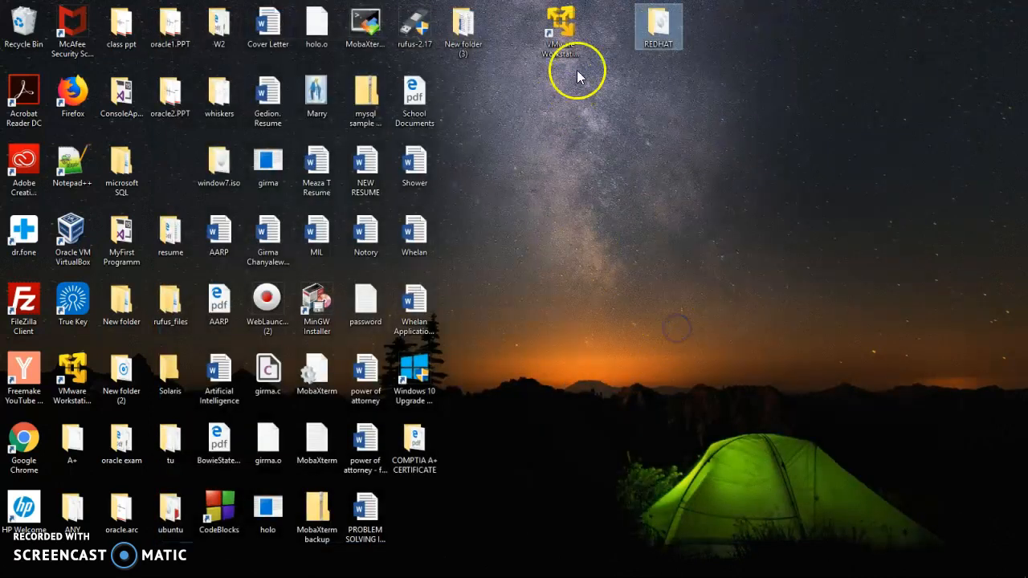
Launch VMware Workstation 14 Player from the desktop and move its window clear of the desktop icons.
double_click(570, 30)
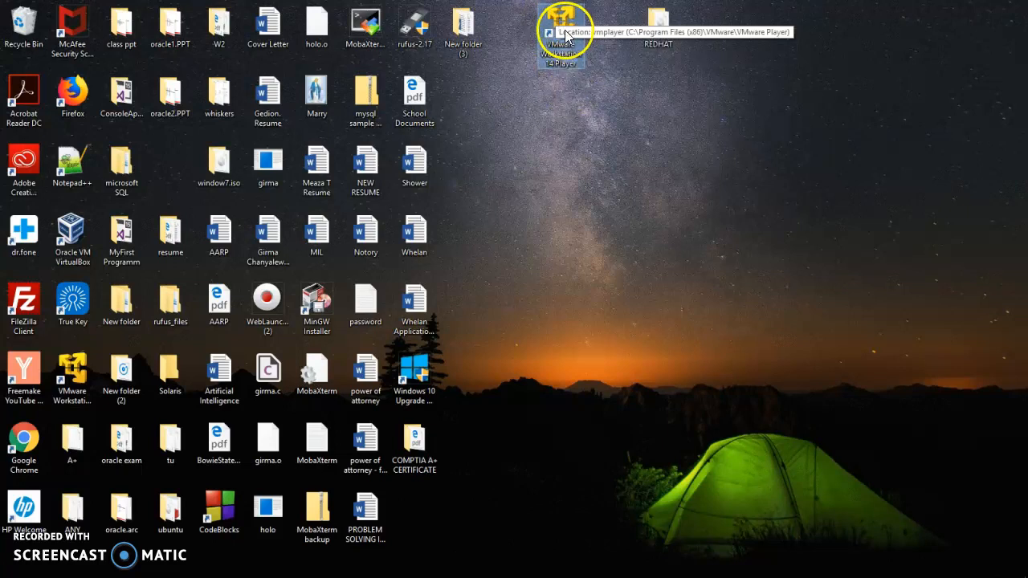
click(588, 130)
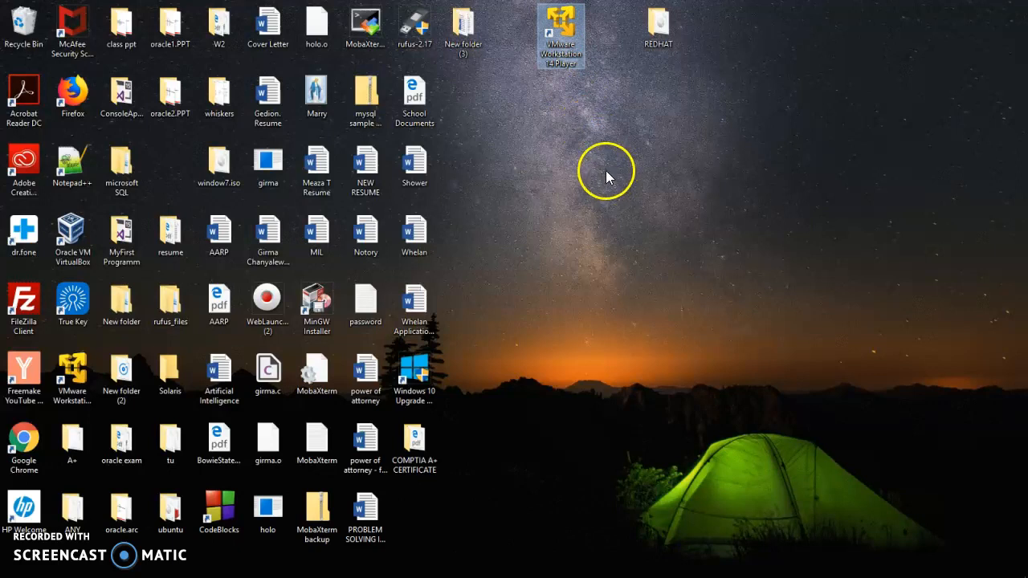
drag(273, 66, 681, 104)
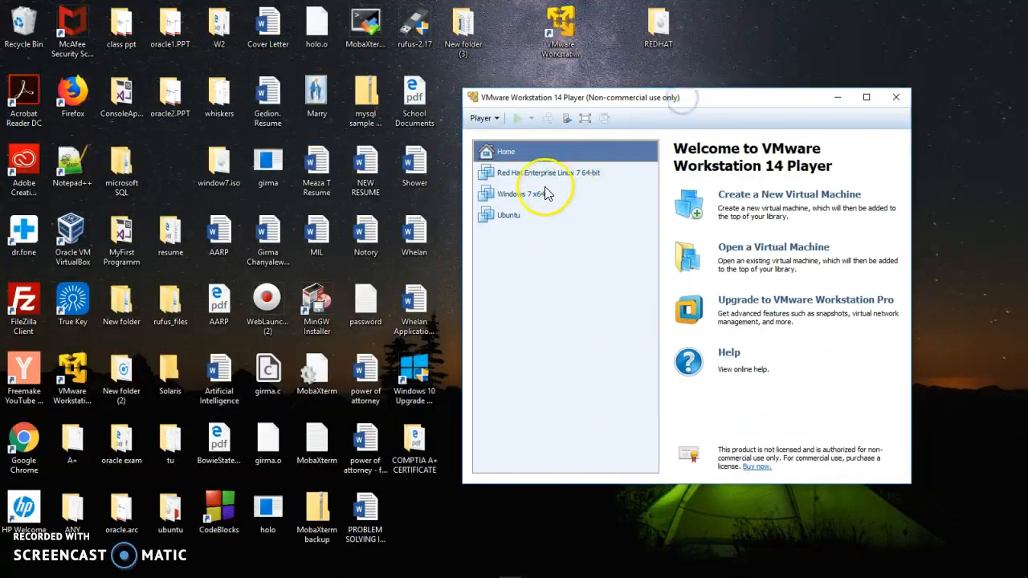
Look through the Red Hat Enterprise Linux 7, Windows 7 x64 and Ubuntu virtual machines and return to Home.
click(525, 176)
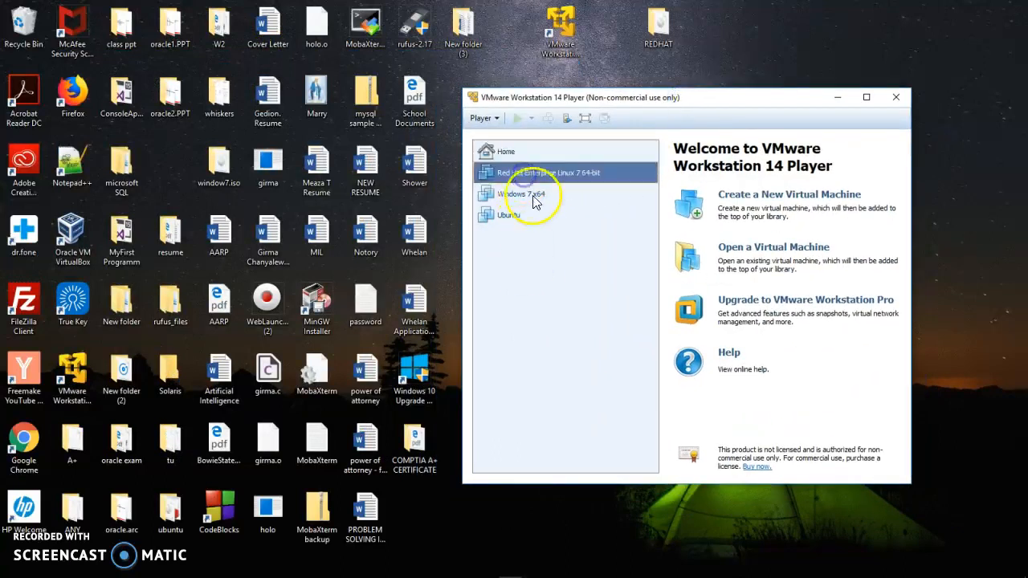
click(534, 199)
click(509, 215)
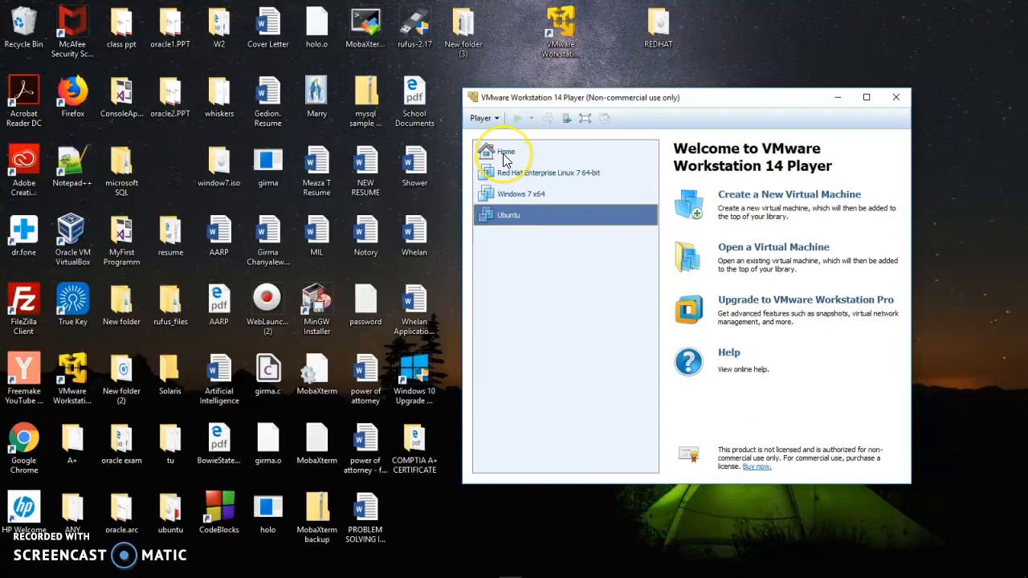
click(505, 155)
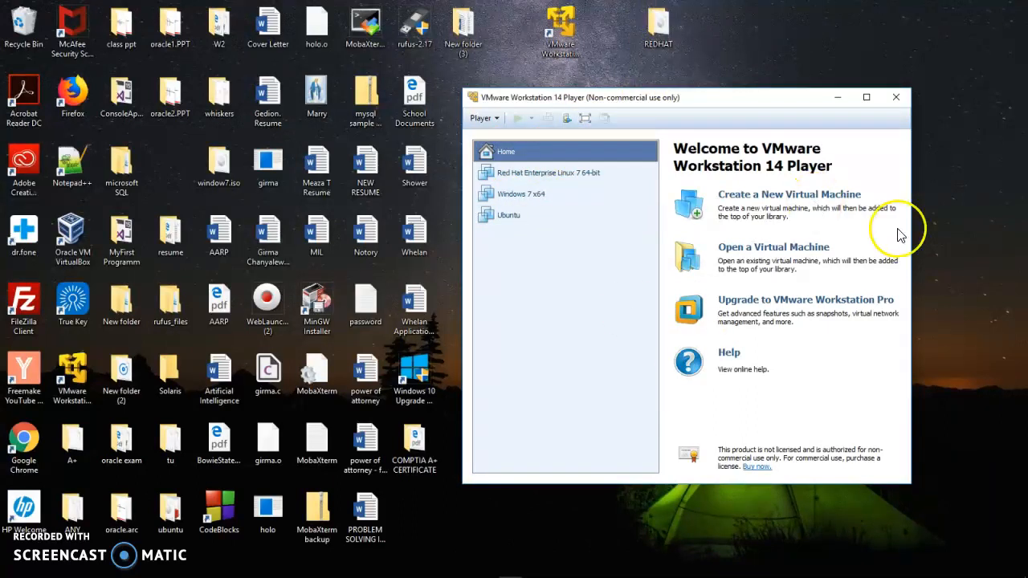
Start a new virtual machine using the installer disc image rhel-server-7.4-x86_64-dvd from the REDHAT desktop folder.
click(768, 201)
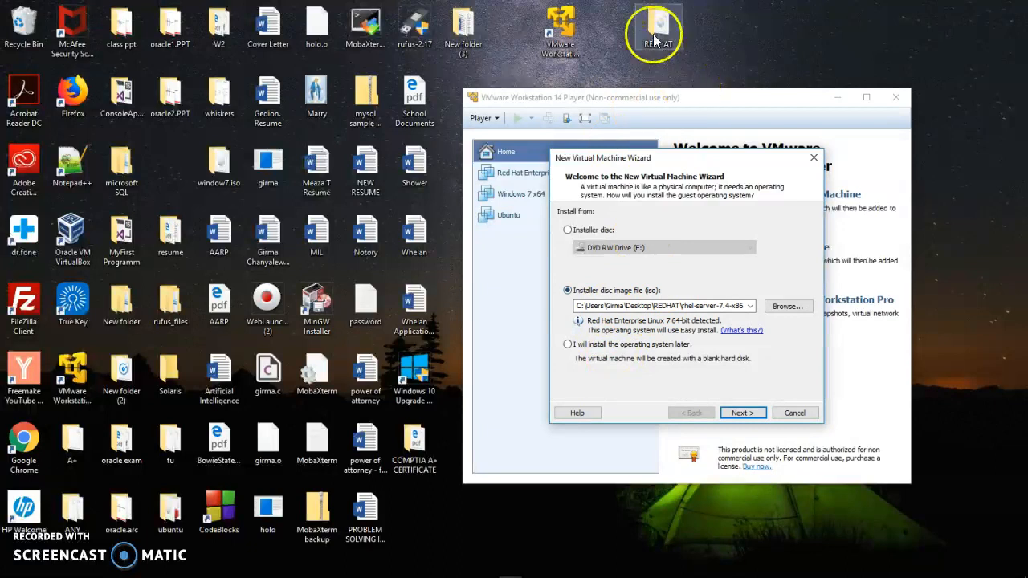
click(778, 308)
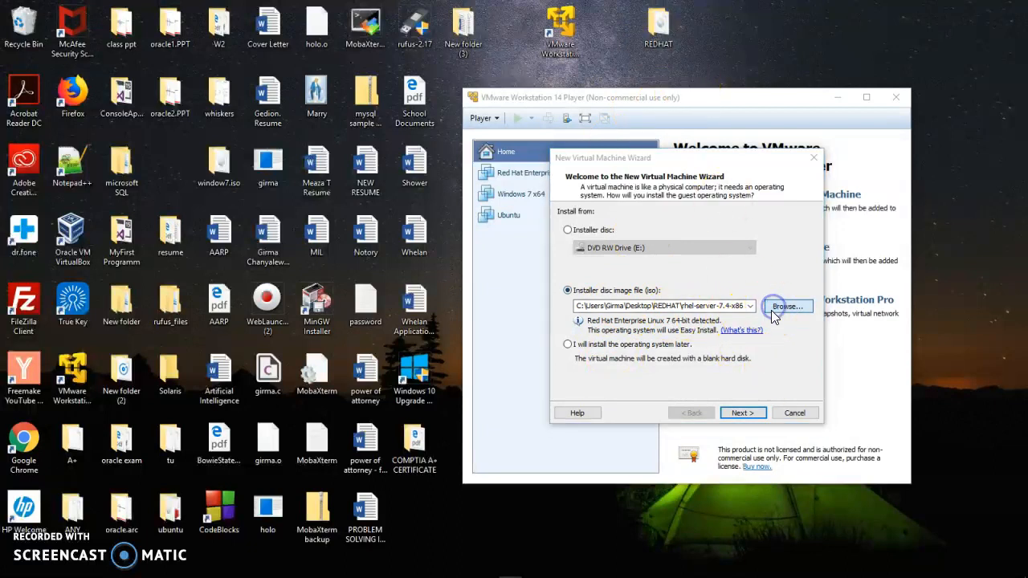
click(795, 310)
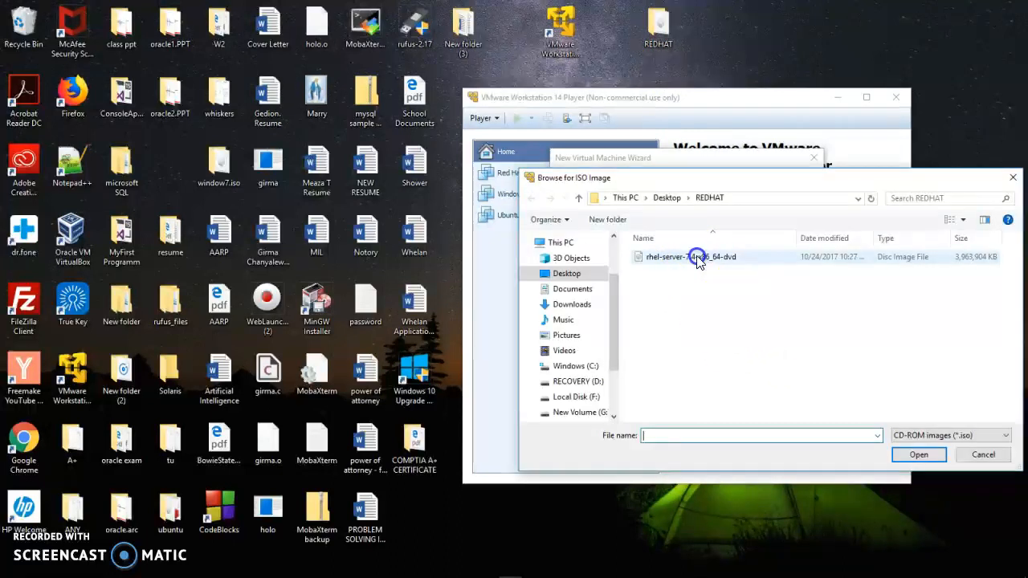
click(695, 257)
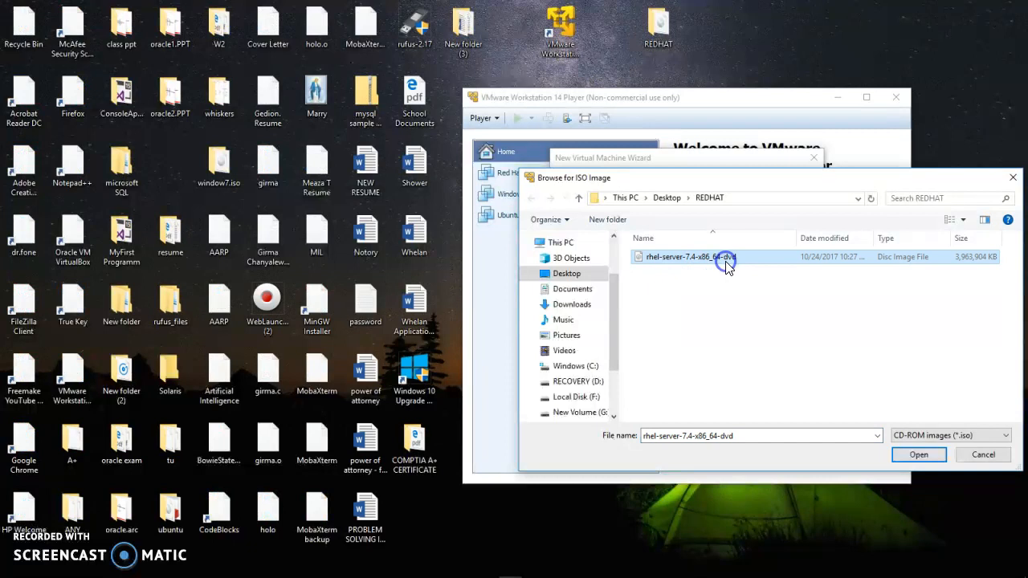
click(924, 455)
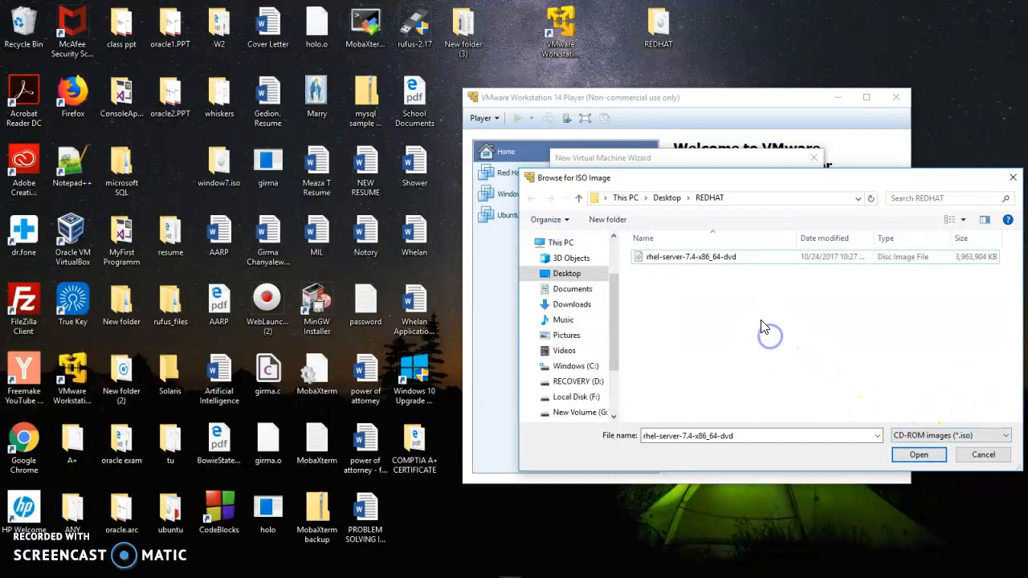
click(919, 454)
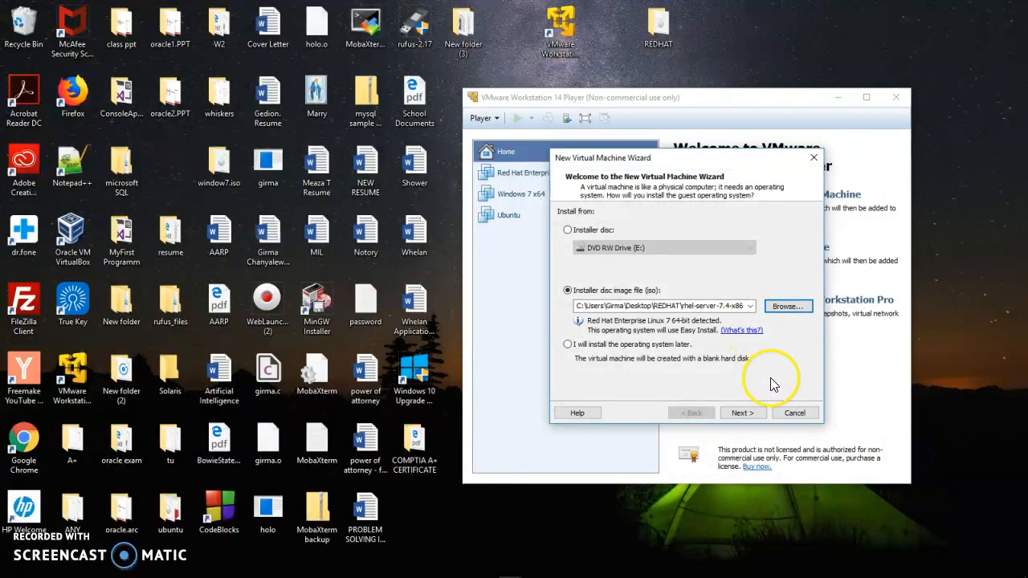
click(743, 413)
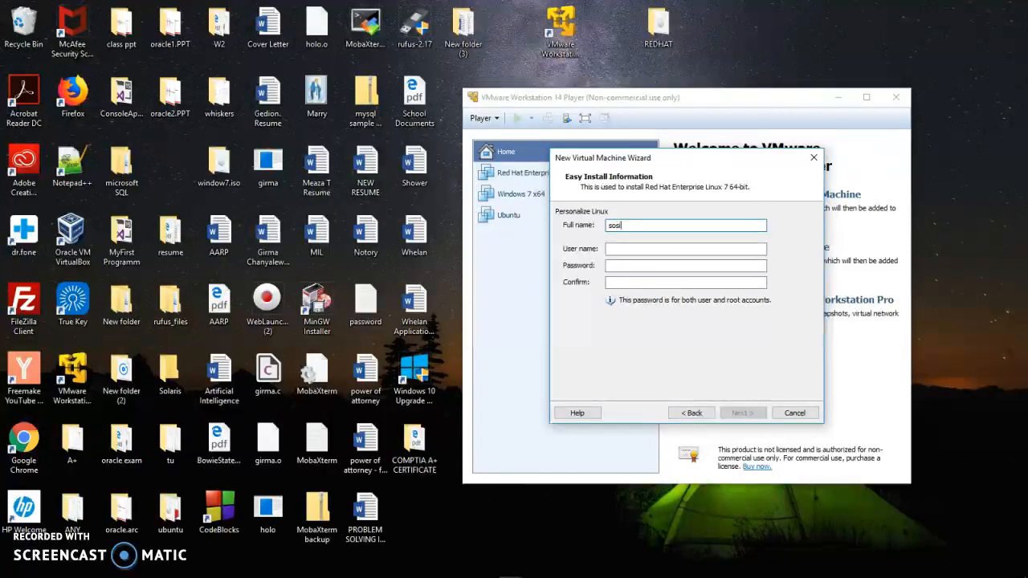
Fill in the Easy Install information with the user's full name, user name and account password, including the password confirmation.
click(630, 249)
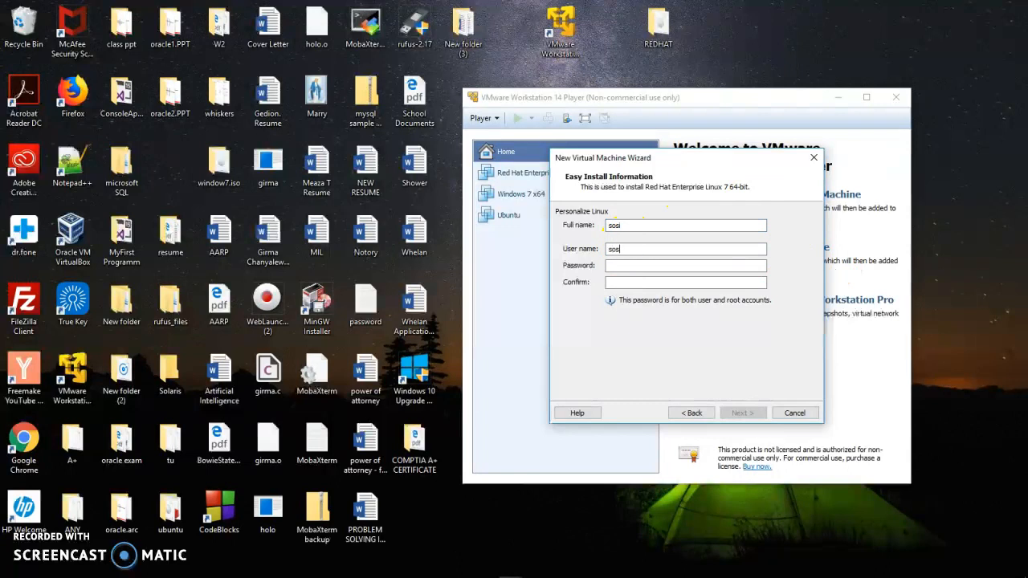
click(629, 268)
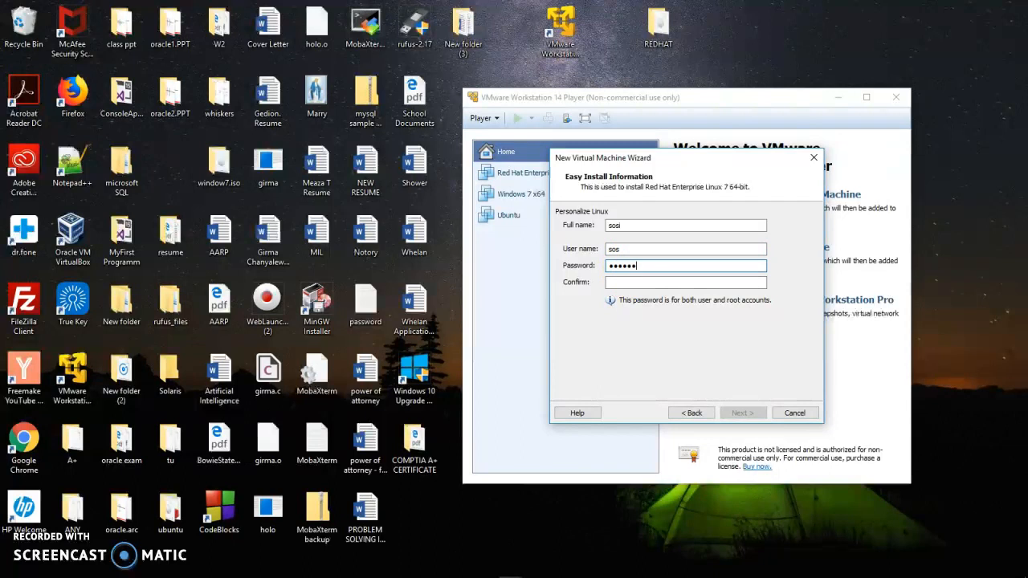
key(Tab)
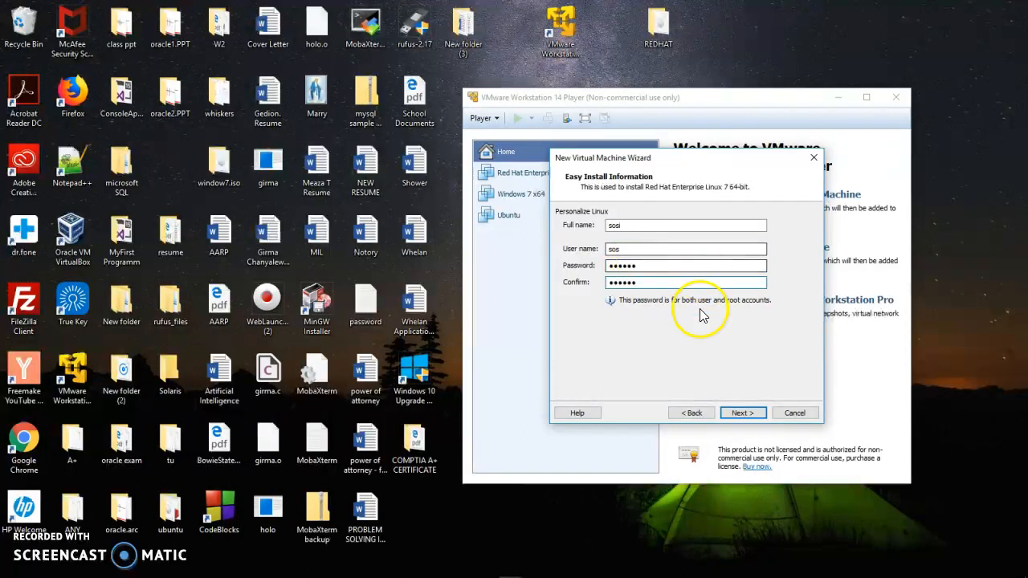
click(743, 413)
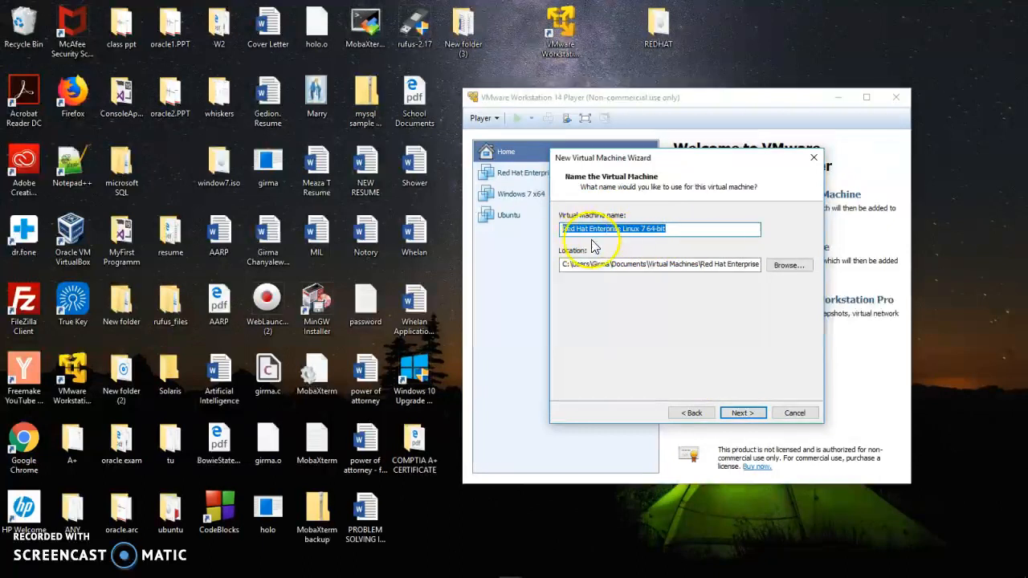
Name the virtual machine sos and accept a 20 GB maximum disk size split into multiple files.
text(sos)
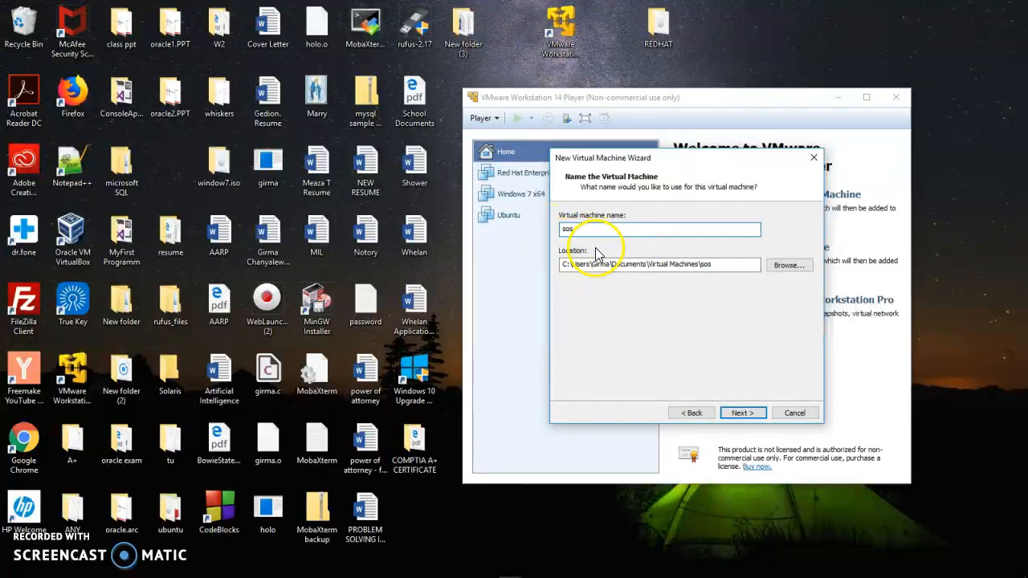
click(740, 413)
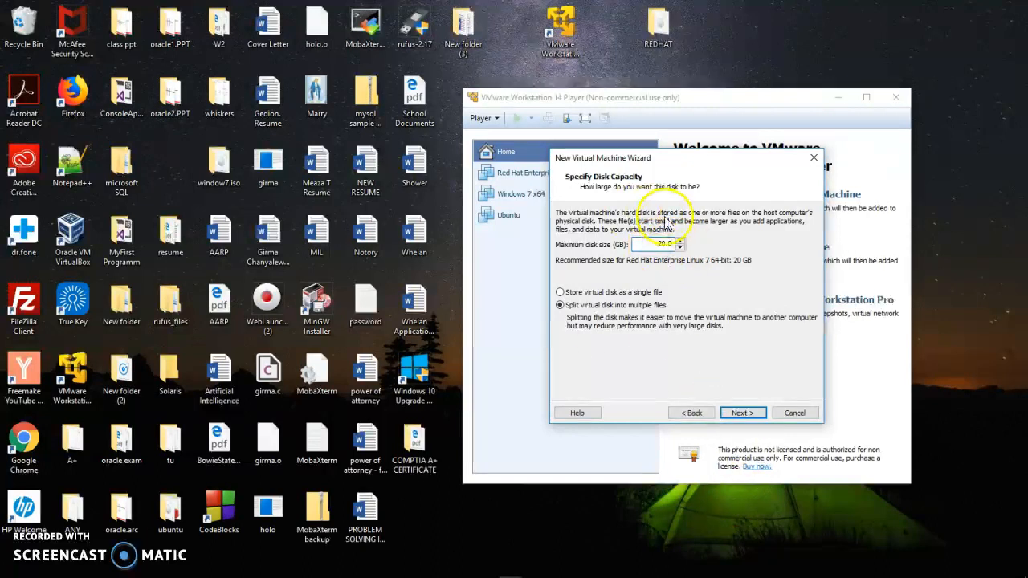
click(740, 413)
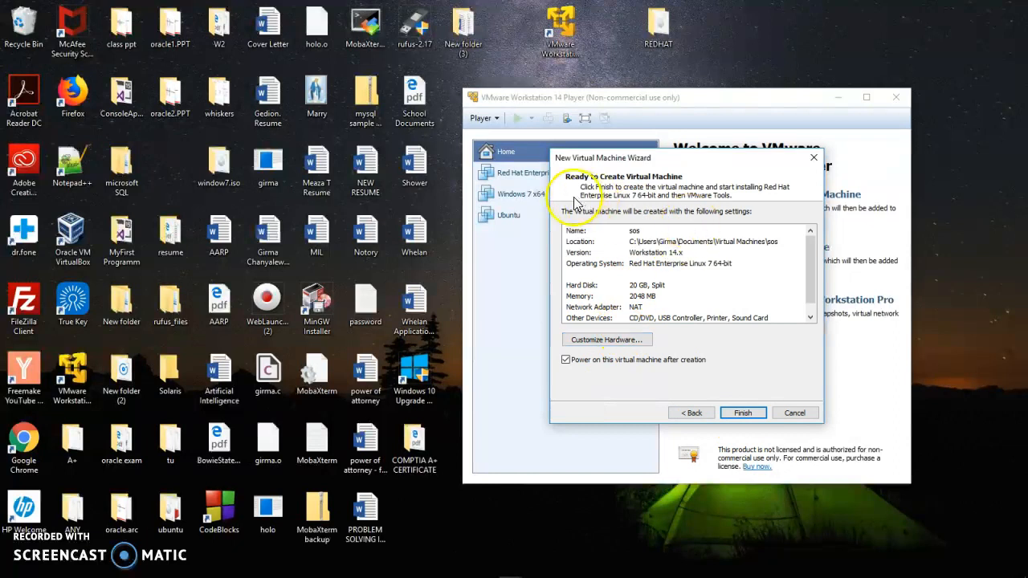
Review the virtual machine's settings summary and customize its hardware to use 1024 MB of memory.
mouse_move(811, 265)
mouse_down()
mouse_move(811, 305)
mouse_move(811, 246)
mouse_move(826, 314)
mouse_move(824, 259)
mouse_up()
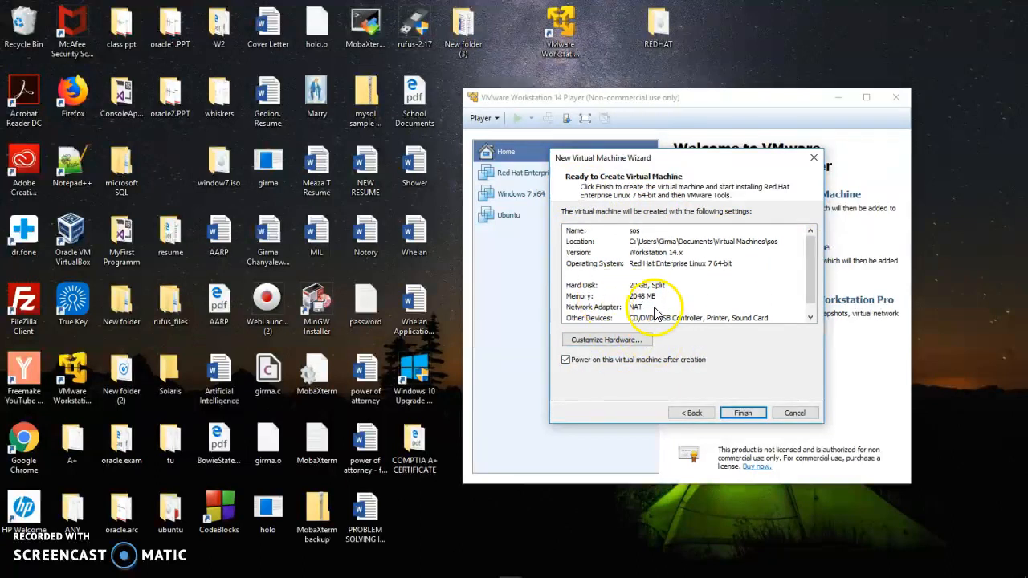
click(617, 340)
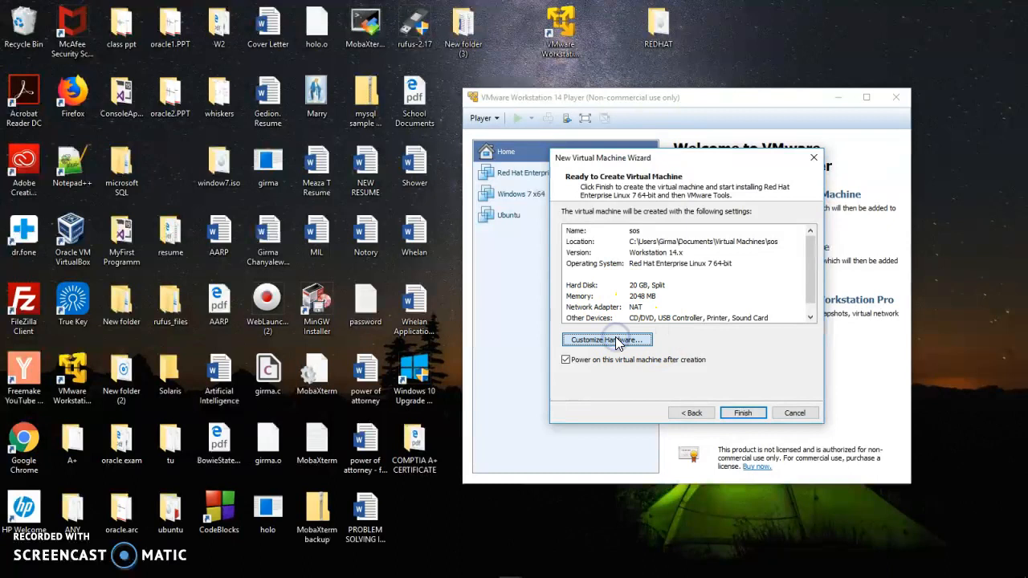
drag(741, 261, 740, 255)
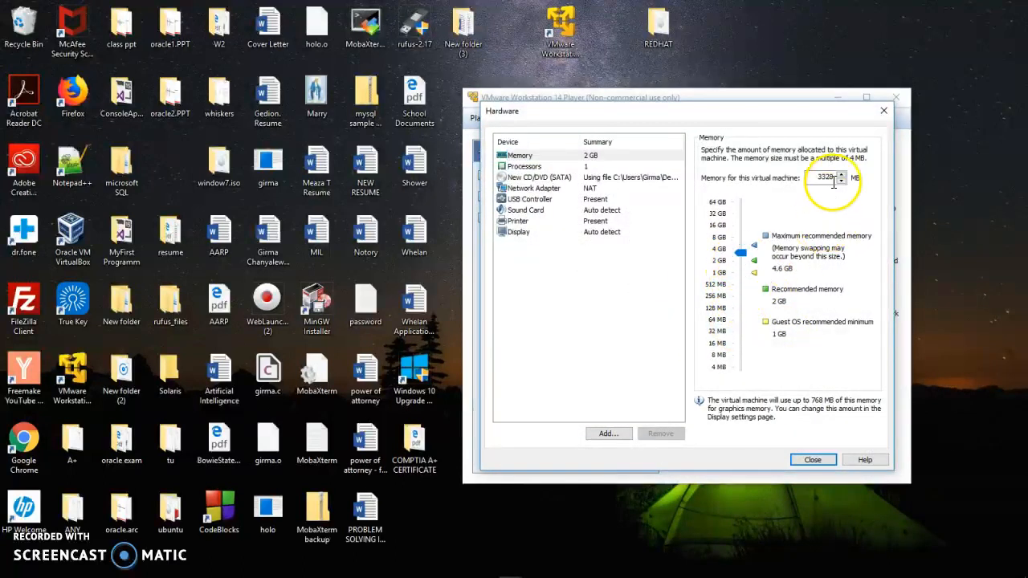
click(741, 253)
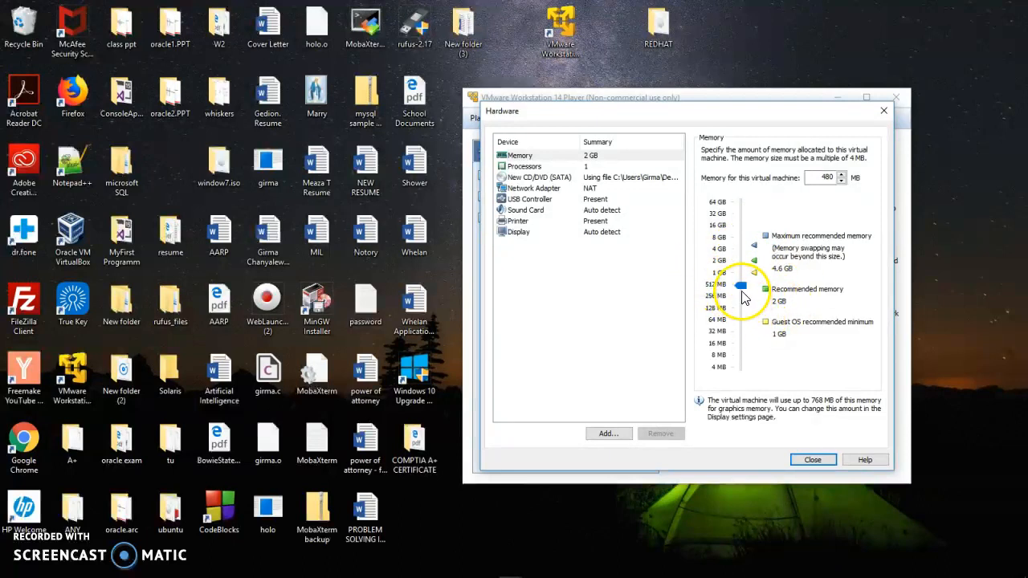
click(741, 289)
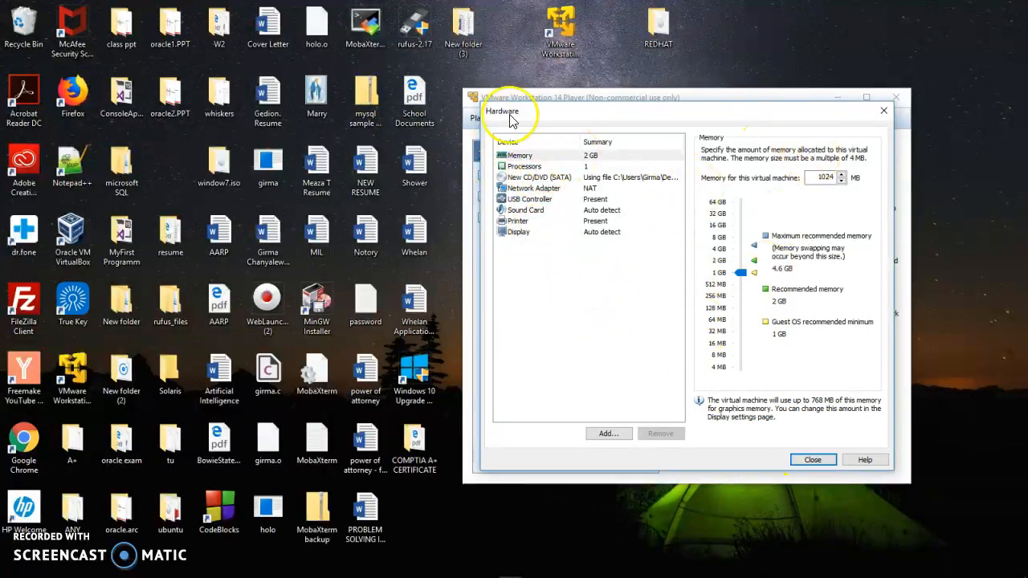
click(815, 461)
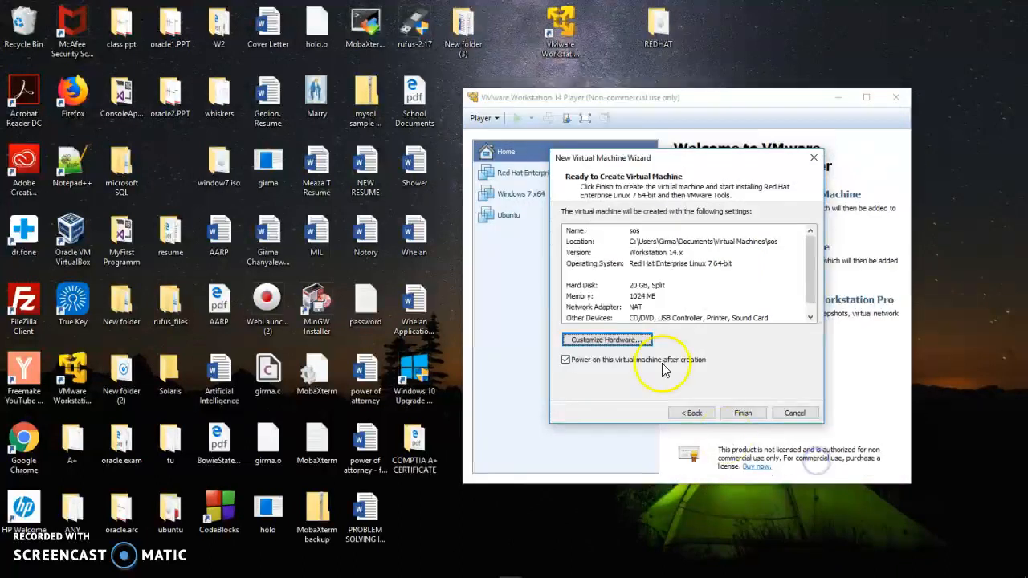
Finish creating the virtual machine with power-on after creation, dismiss the removable devices hint and maximize its window.
click(739, 413)
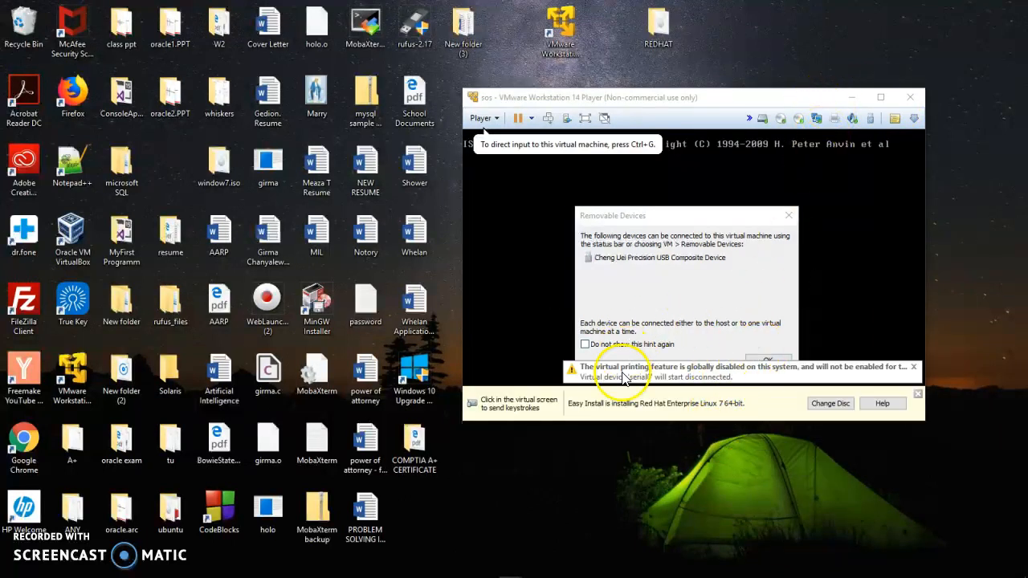
click(768, 358)
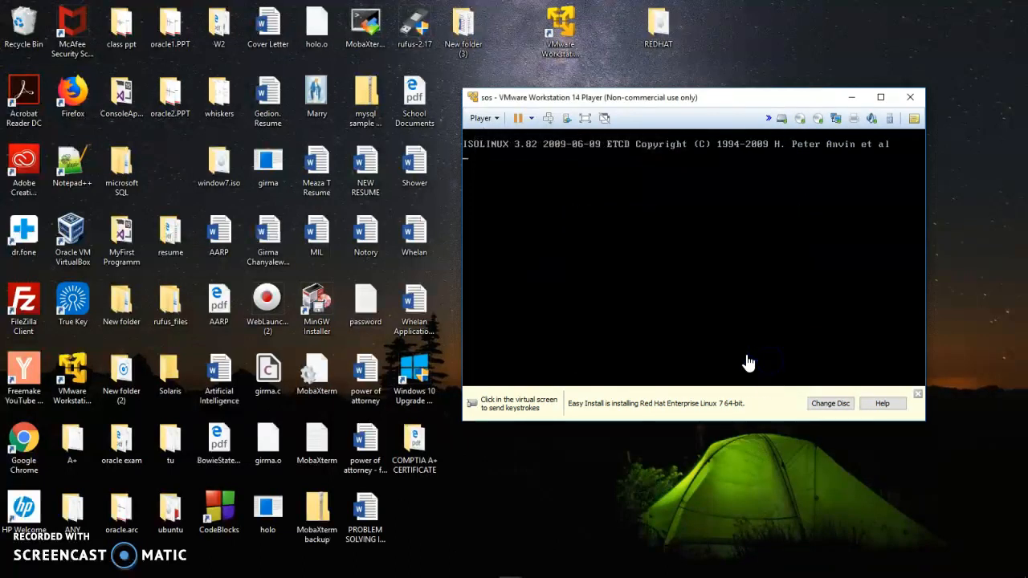
click(881, 99)
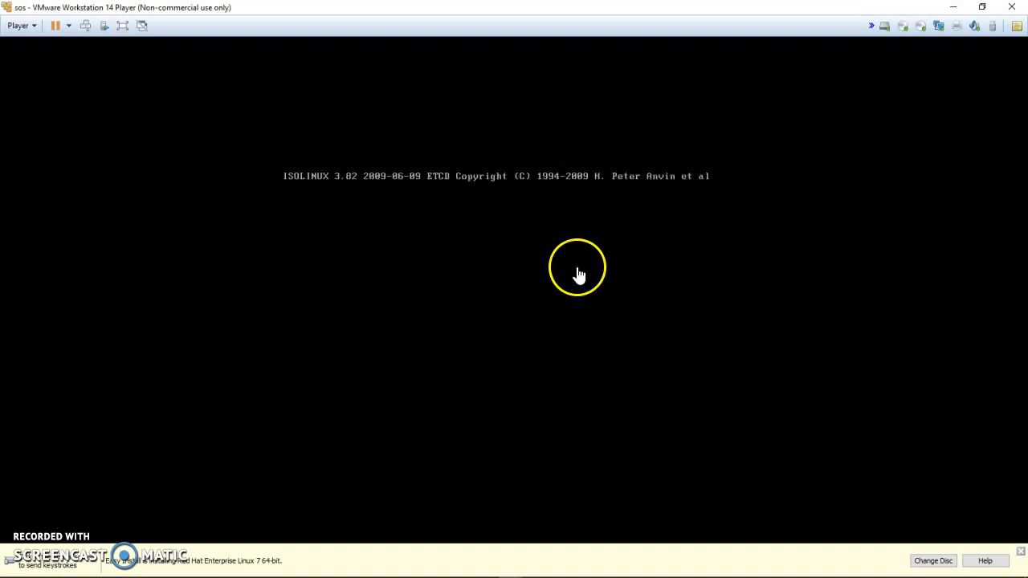
click(984, 7)
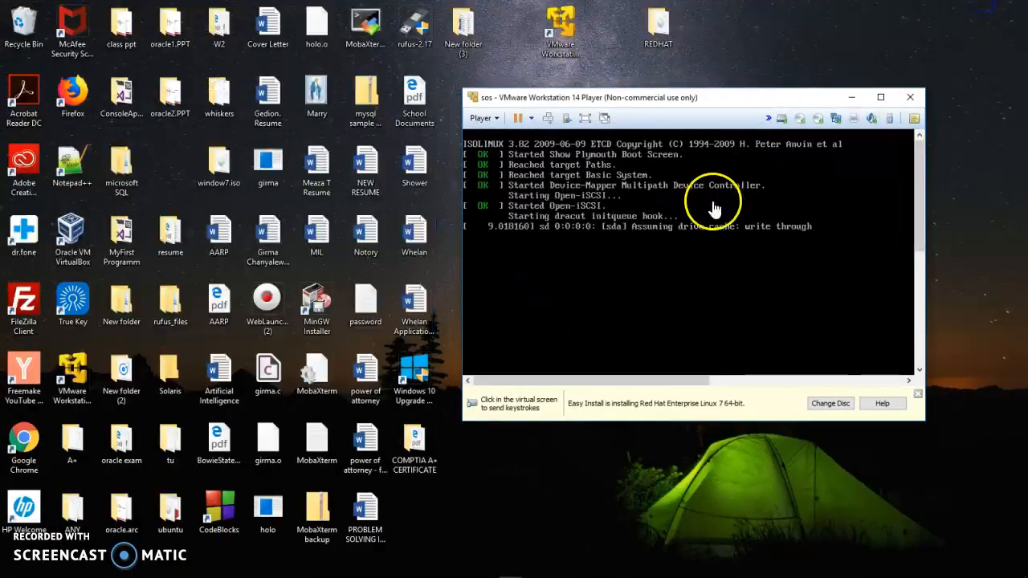
click(885, 98)
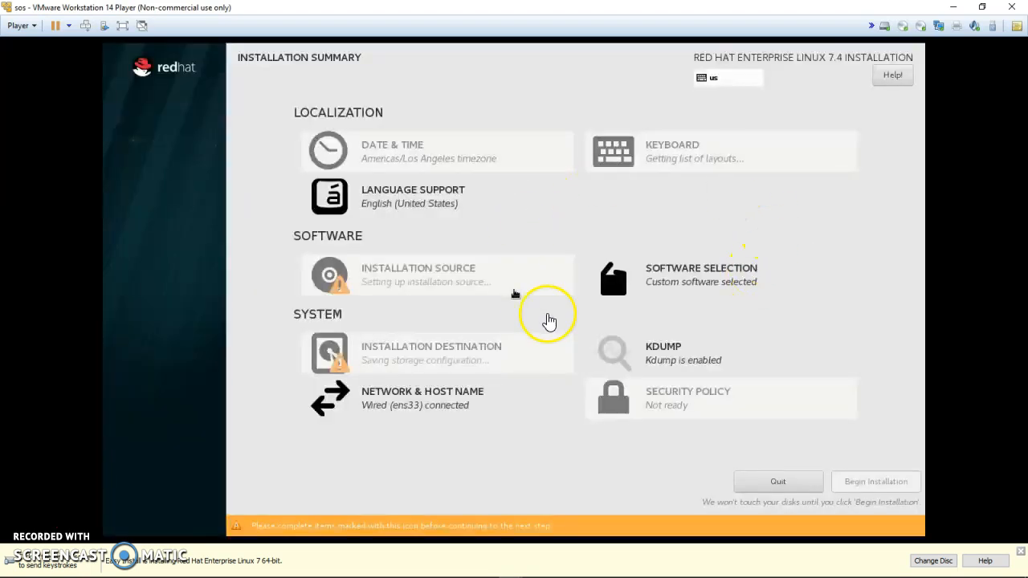
Set the installer's software selection to the Server with GUI base environment, looking through its add-ons without choosing any.
click(662, 290)
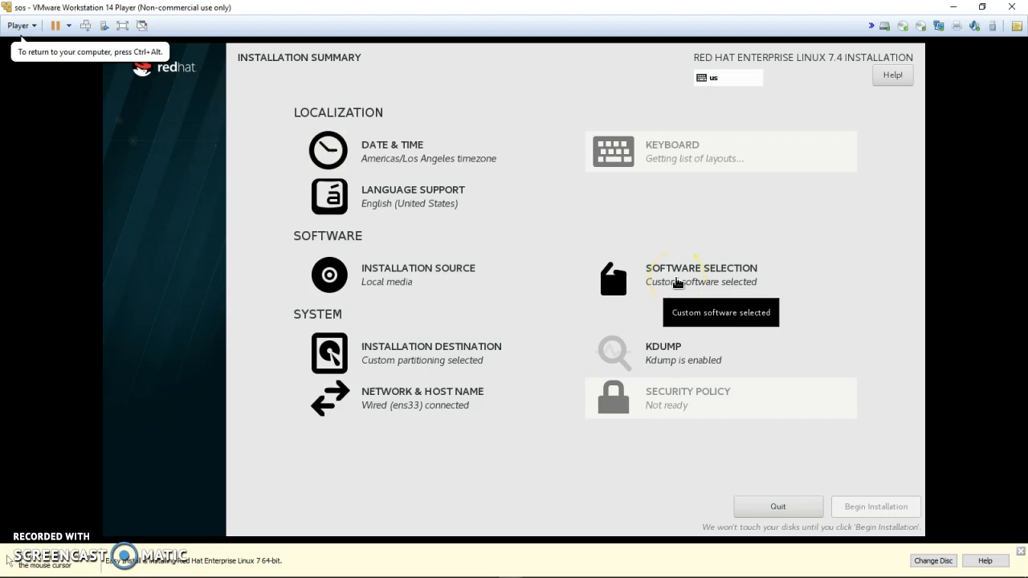
click(677, 283)
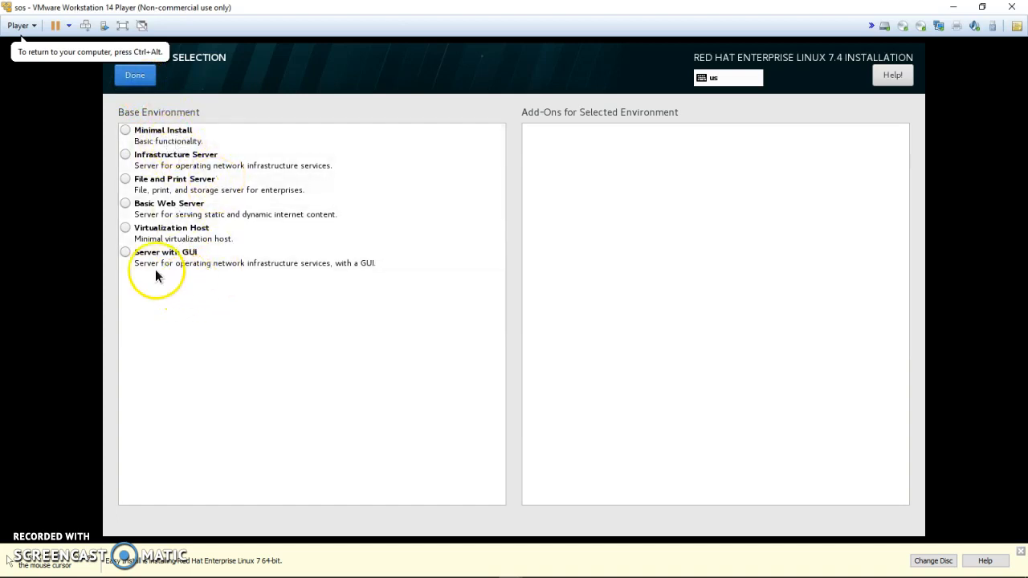
click(126, 253)
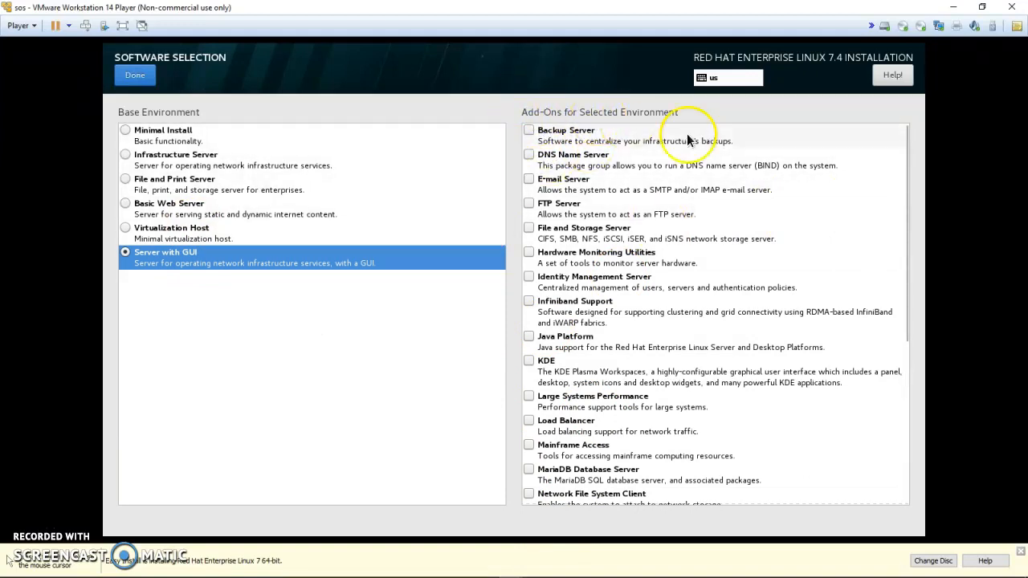
drag(904, 174, 927, 374)
drag(918, 475, 898, 138)
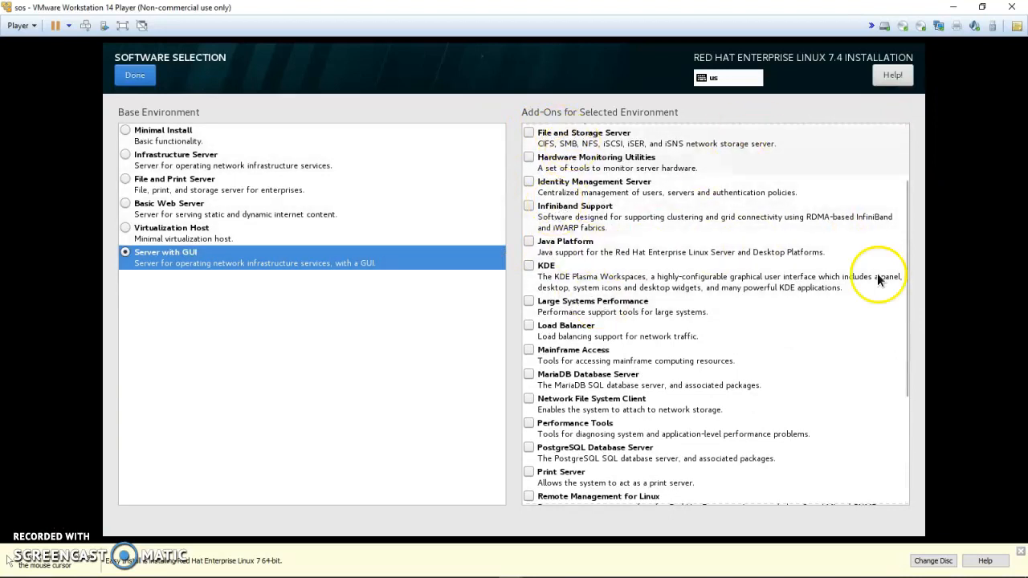
drag(911, 298, 909, 191)
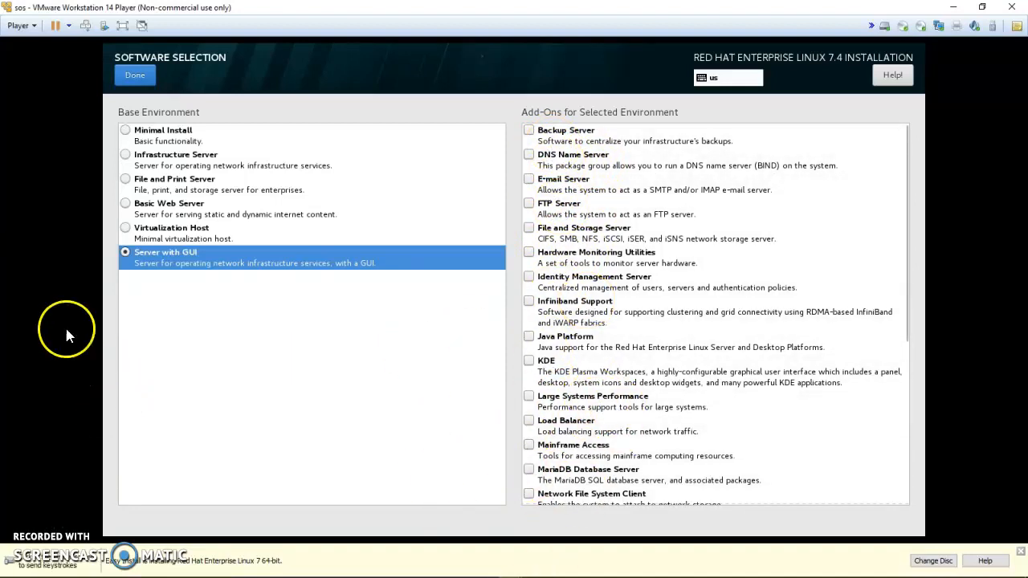
click(136, 77)
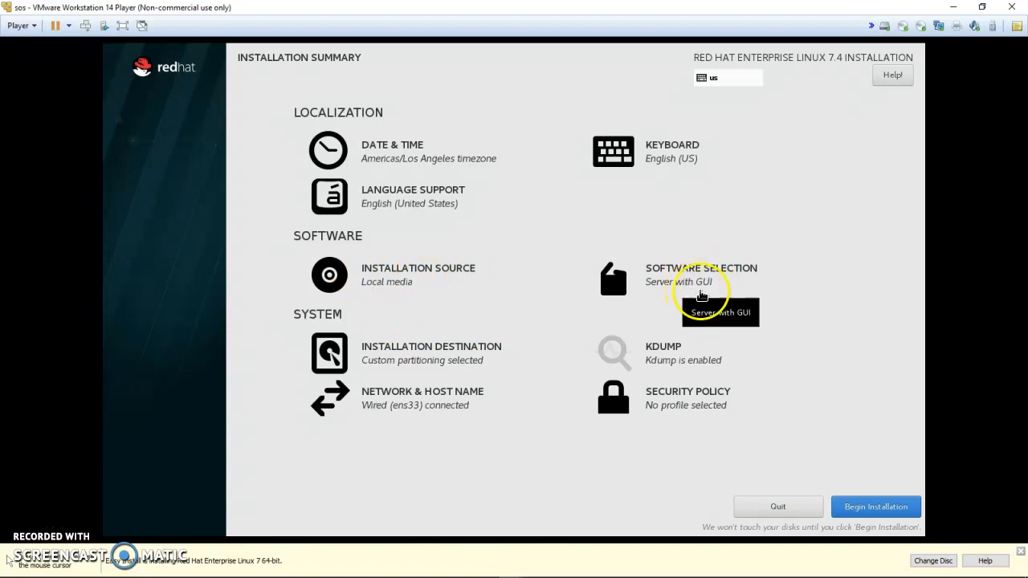
Begin the installation and start creating a user account with sos as both full name and user name.
click(868, 507)
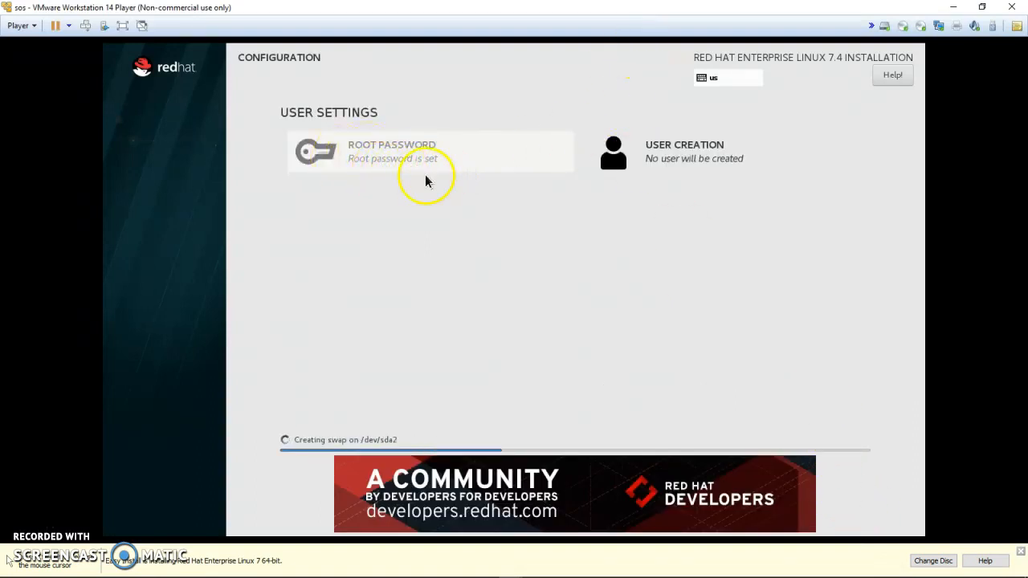
click(687, 152)
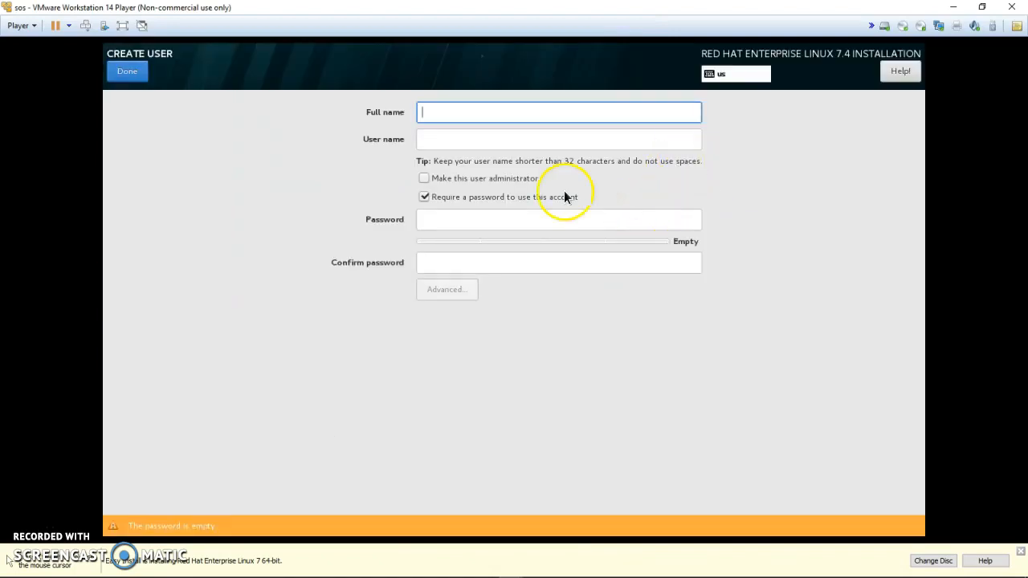
text(sos)
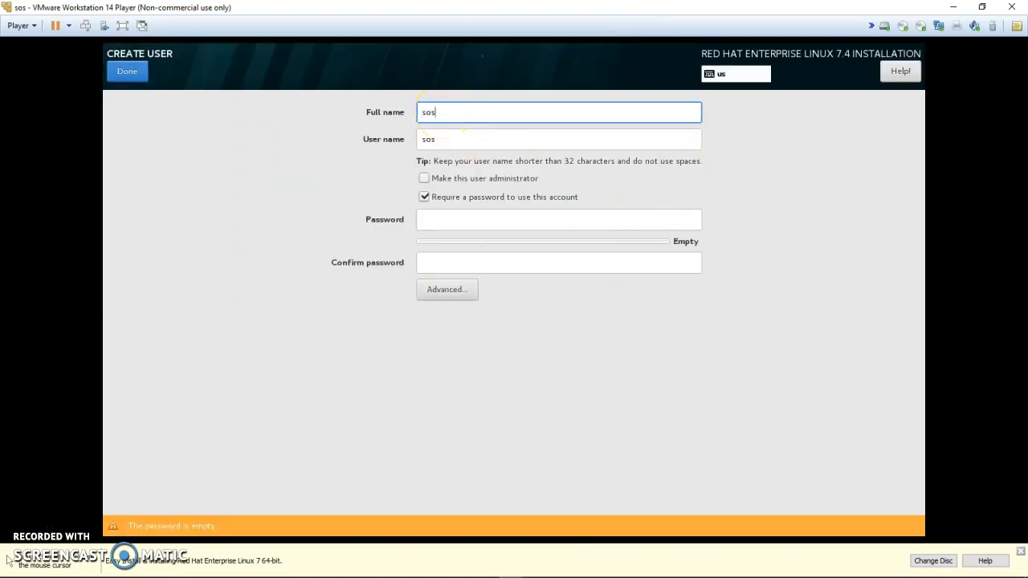
Enter and confirm the account password for the new user, and save the account despite the weak password.
click(431, 218)
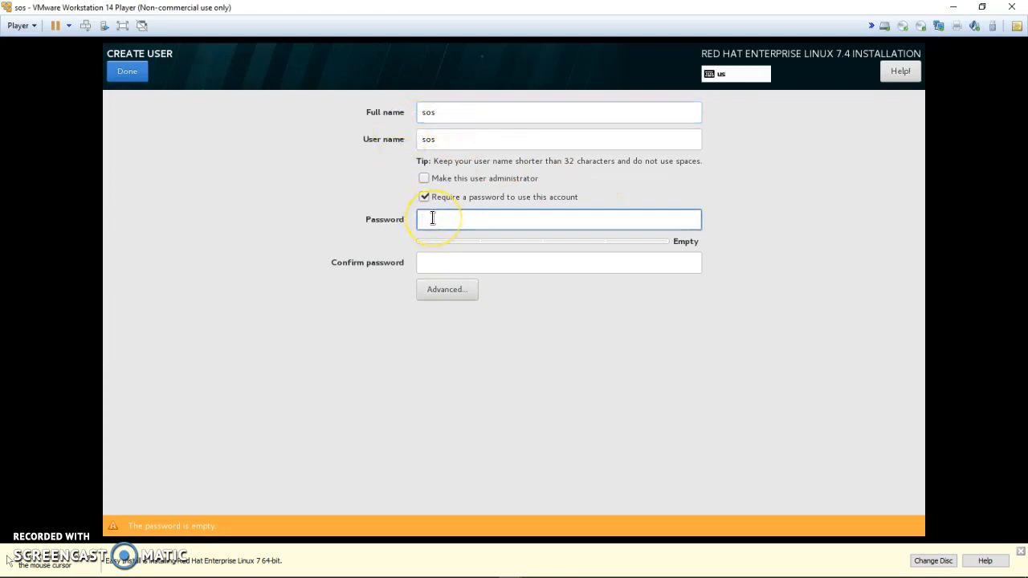
text(s)
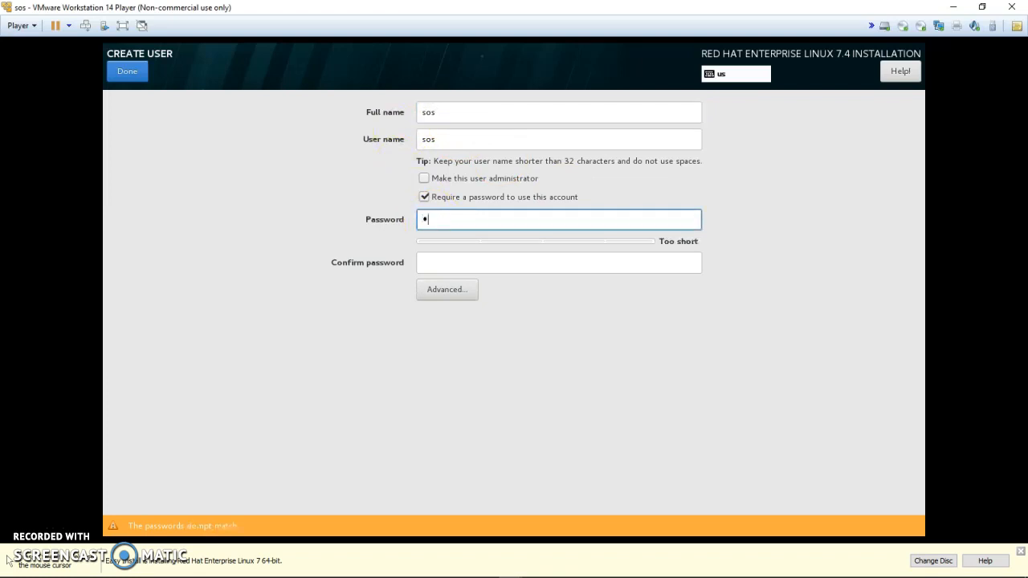
text(•••••)
key(Tab)
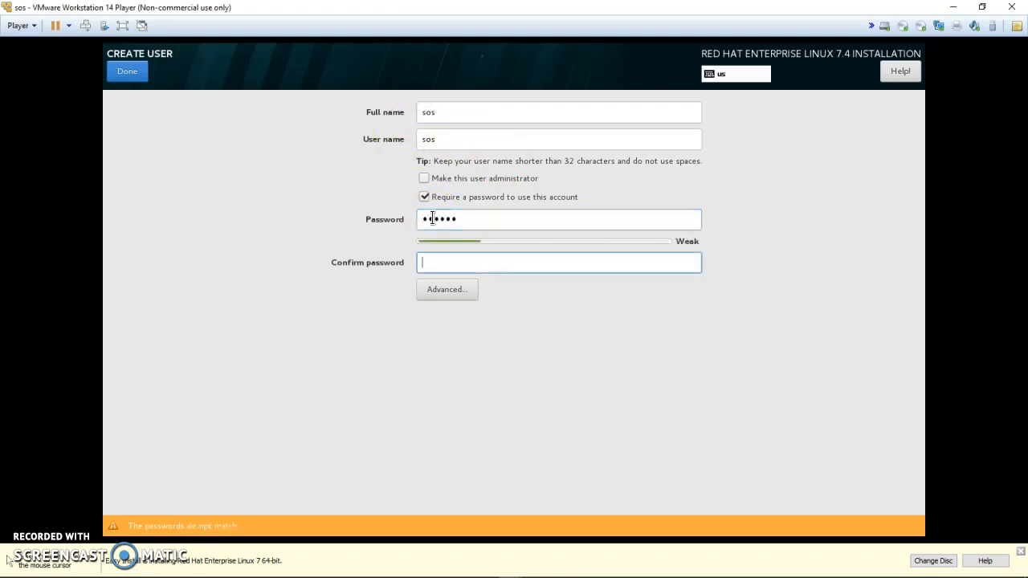
text(••••••)
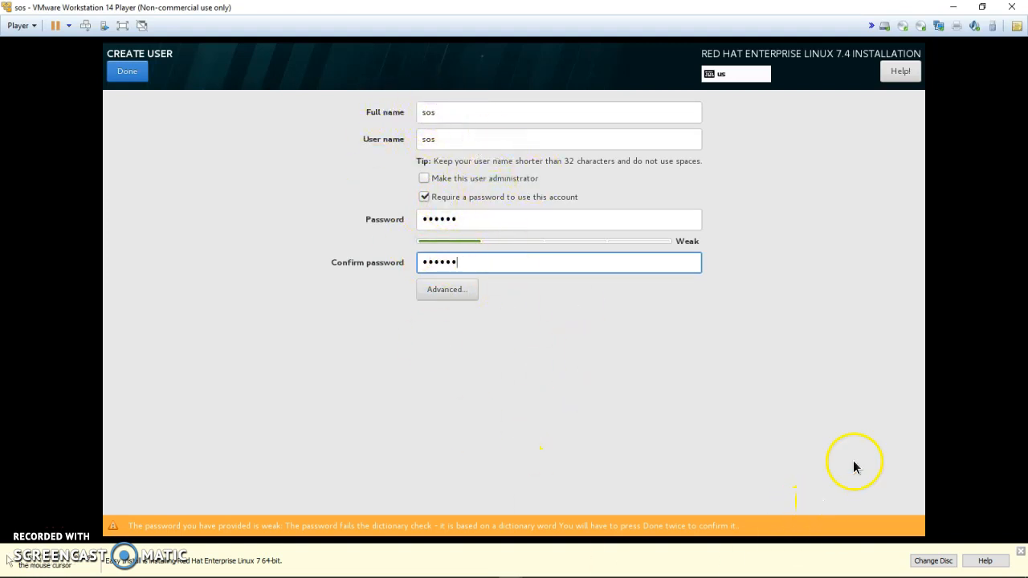
click(127, 72)
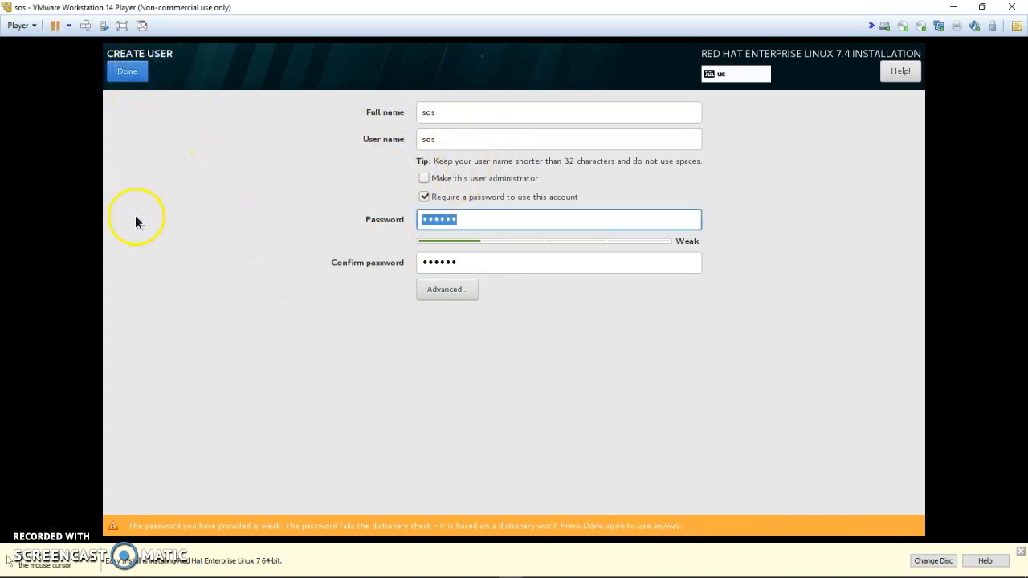
click(130, 72)
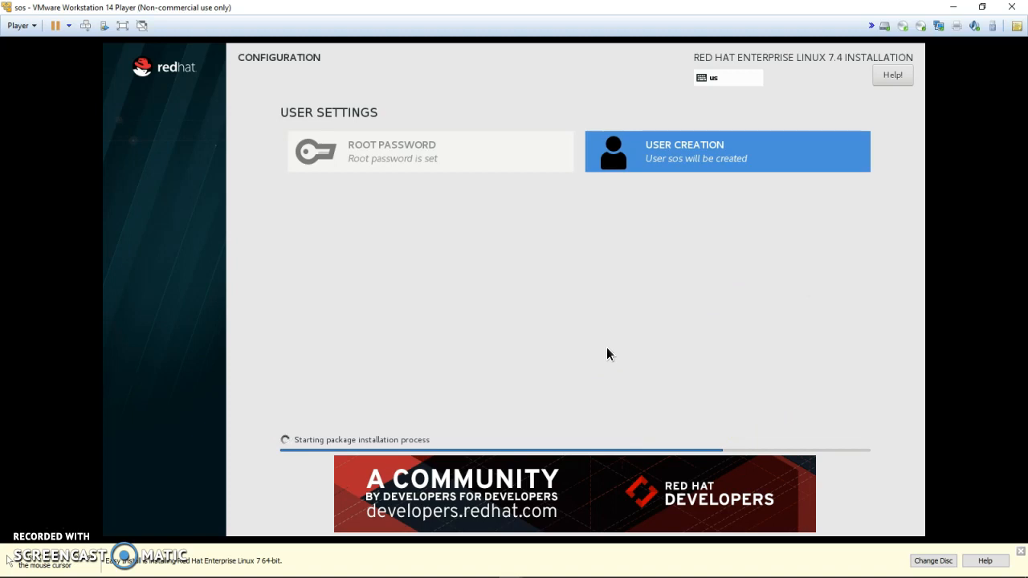
click(981, 6)
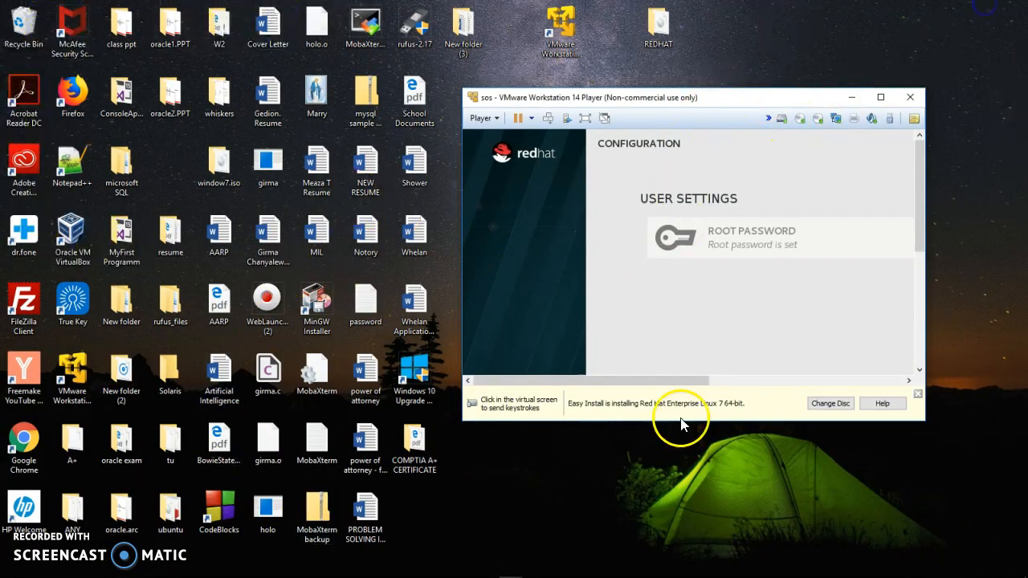
click(881, 96)
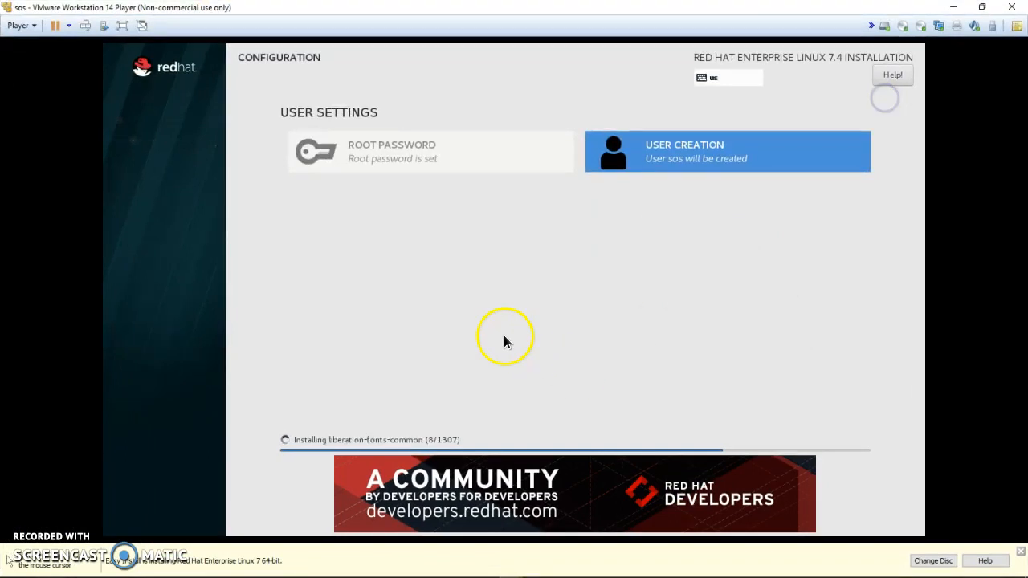